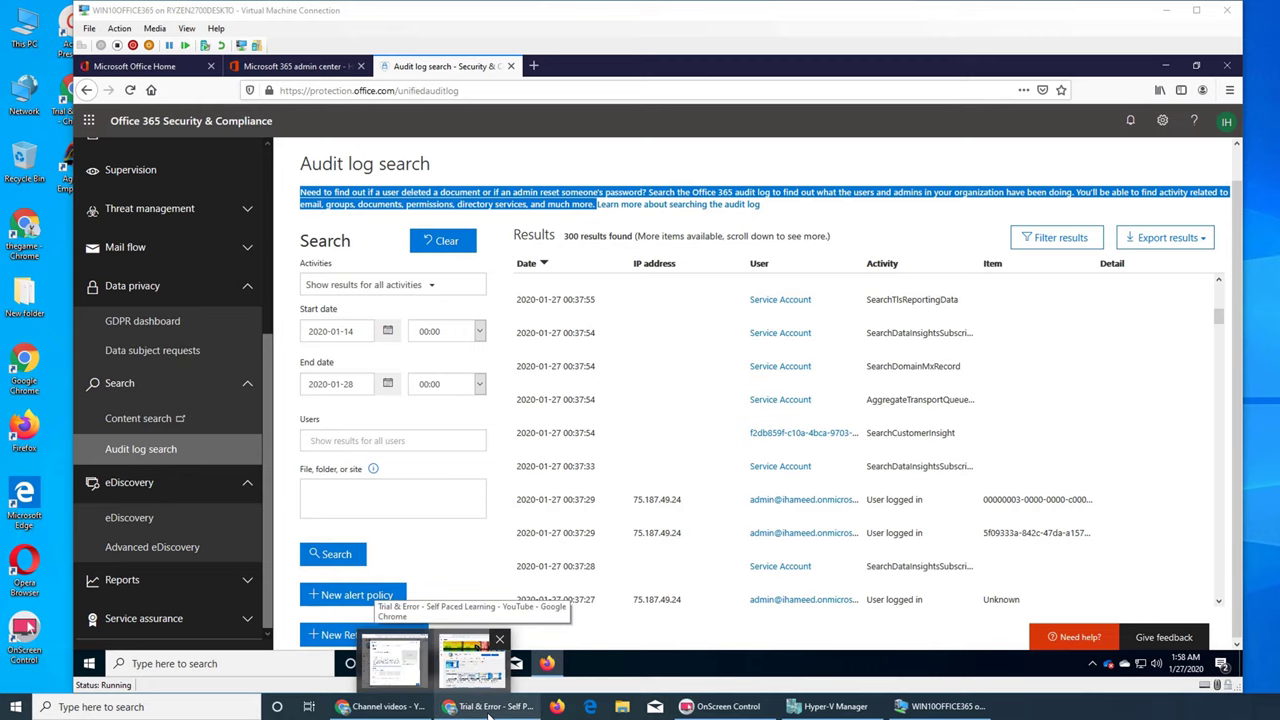
- Browse the YouTube channel's full video list, then return to the audit log
{"action": "left_click", "coordinate": [470, 667]}
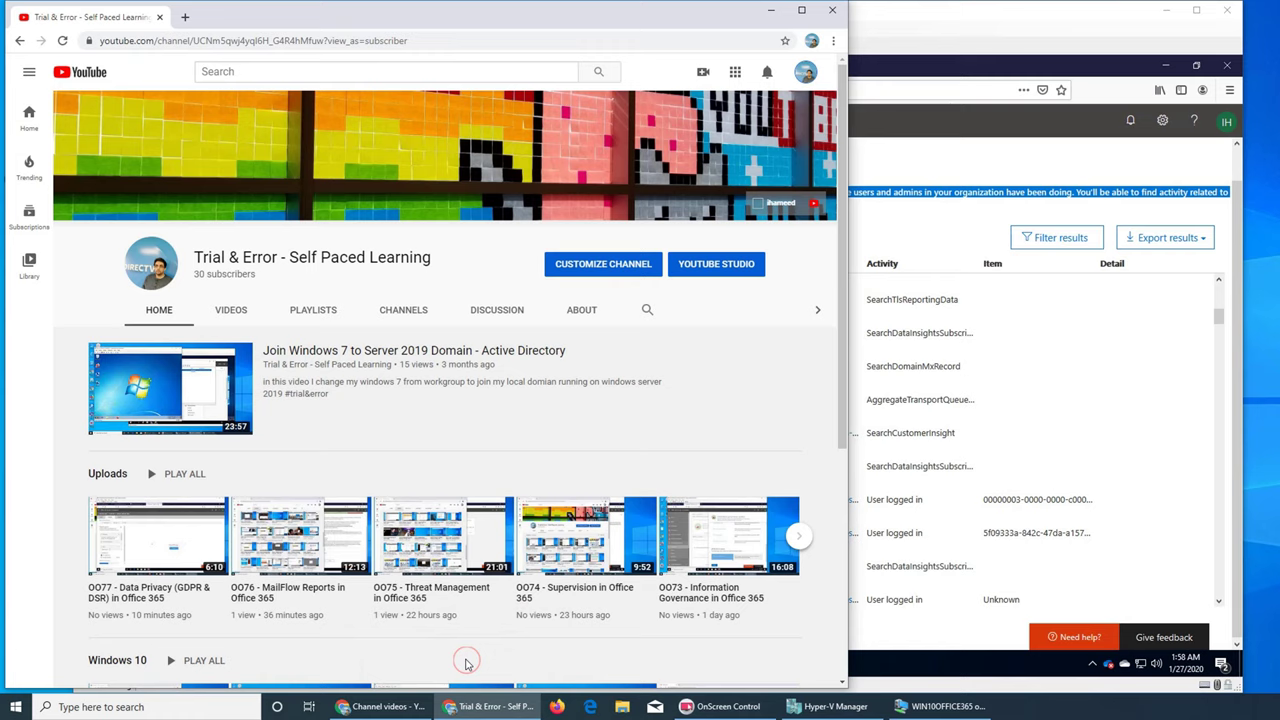
{"action": "left_click", "coordinate": [243, 316]}
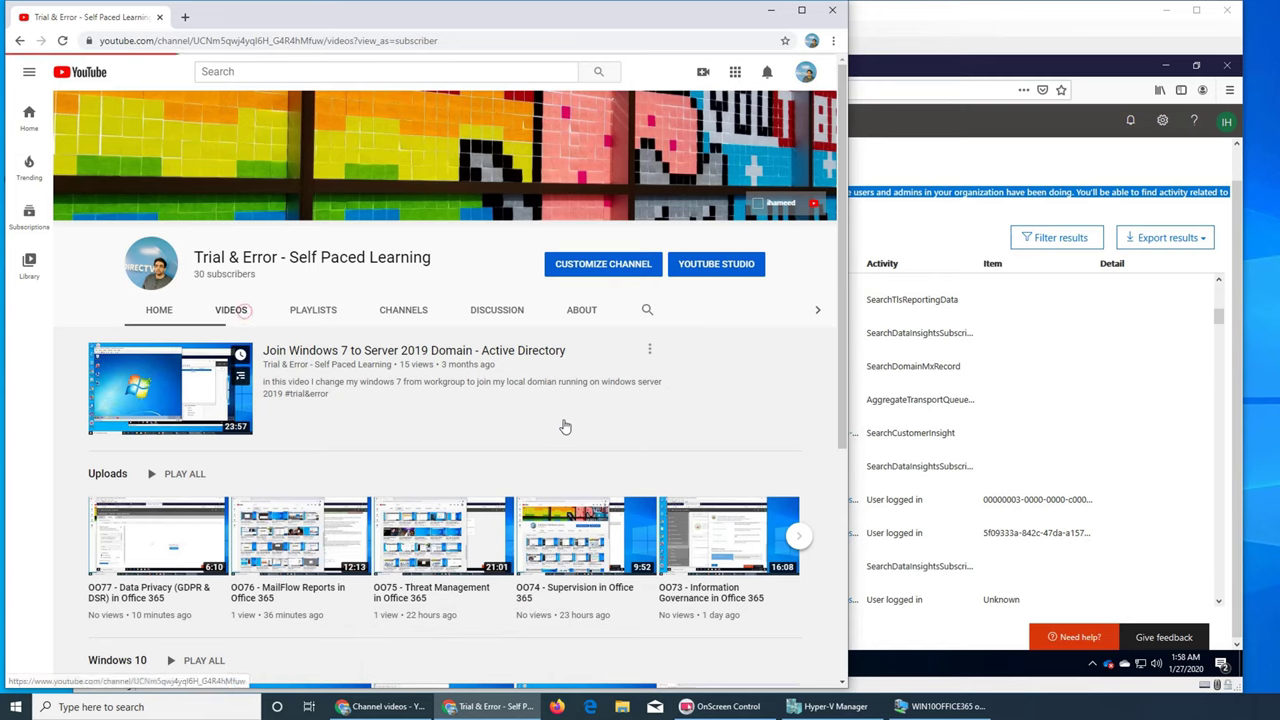
{"action": "scroll", "coordinate": [565, 428], "scroll_direction": "down", "scroll_amount": 4}
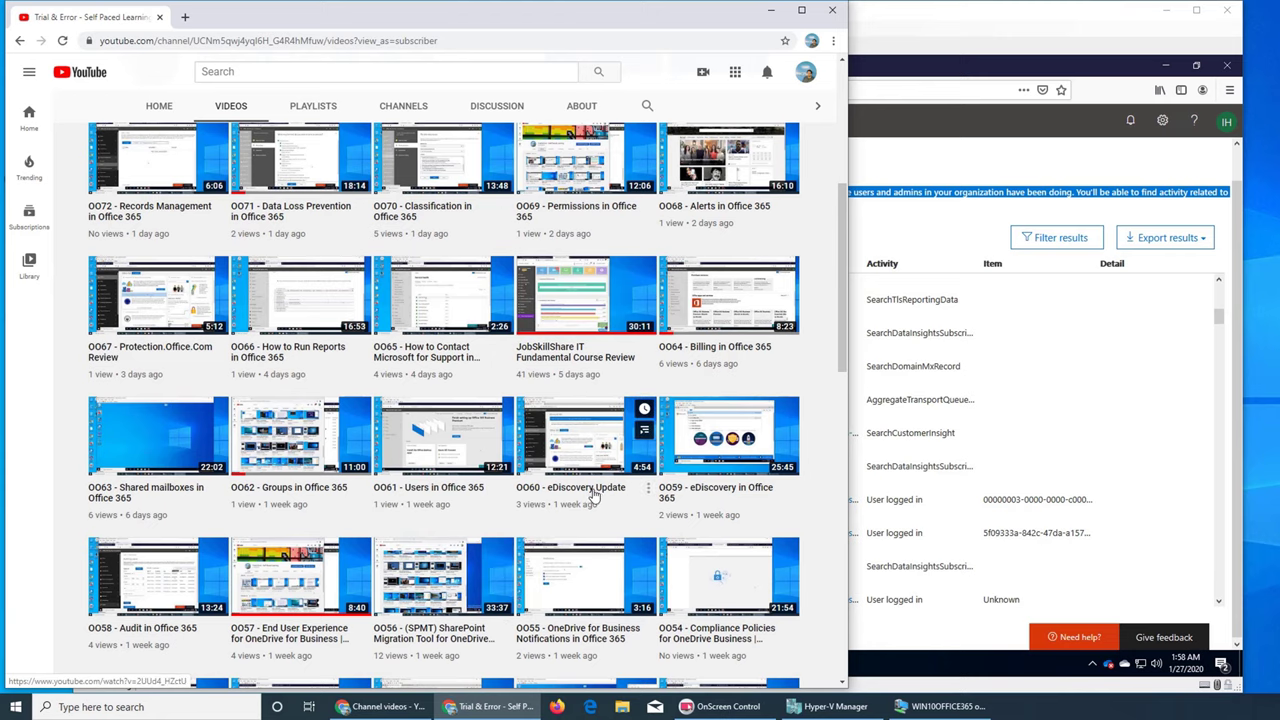
{"action": "mouse_move", "coordinate": [716, 492]}
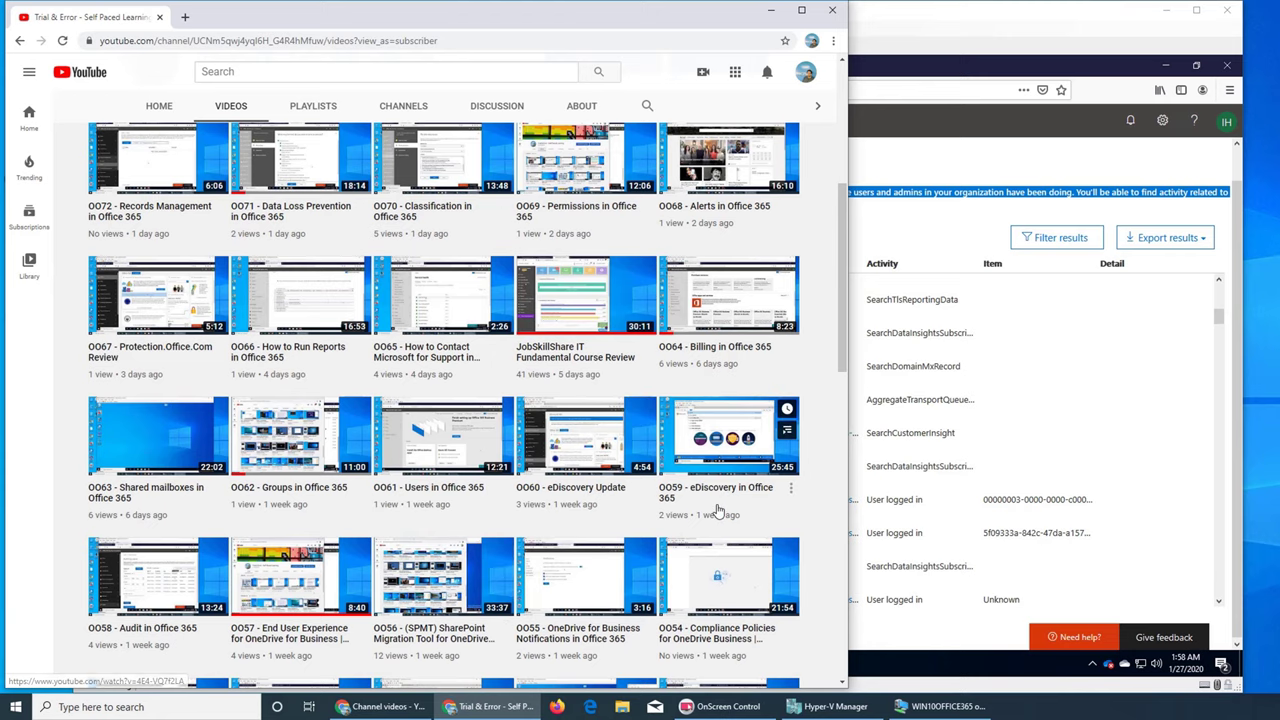
{"action": "left_click", "coordinate": [771, 11]}
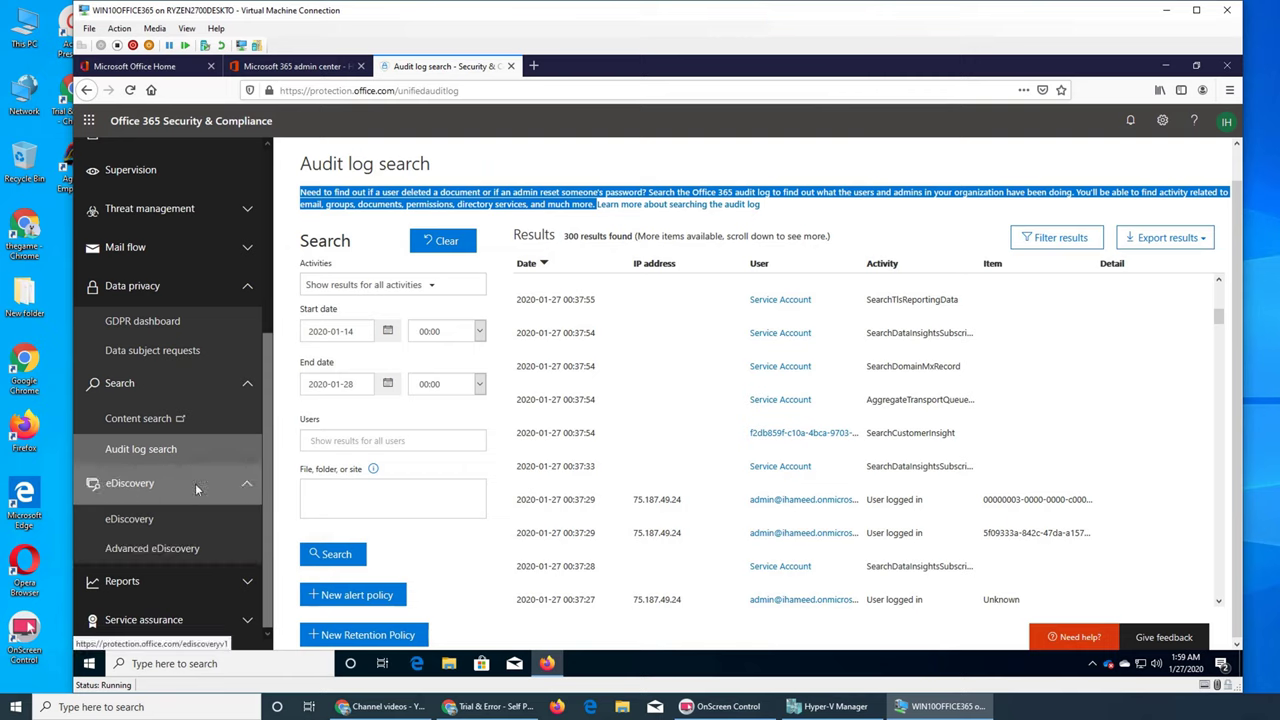
- Expand Reports, pass through Manage schedules, and land on the reports Dashboard
{"action": "left_click", "coordinate": [150, 579]}
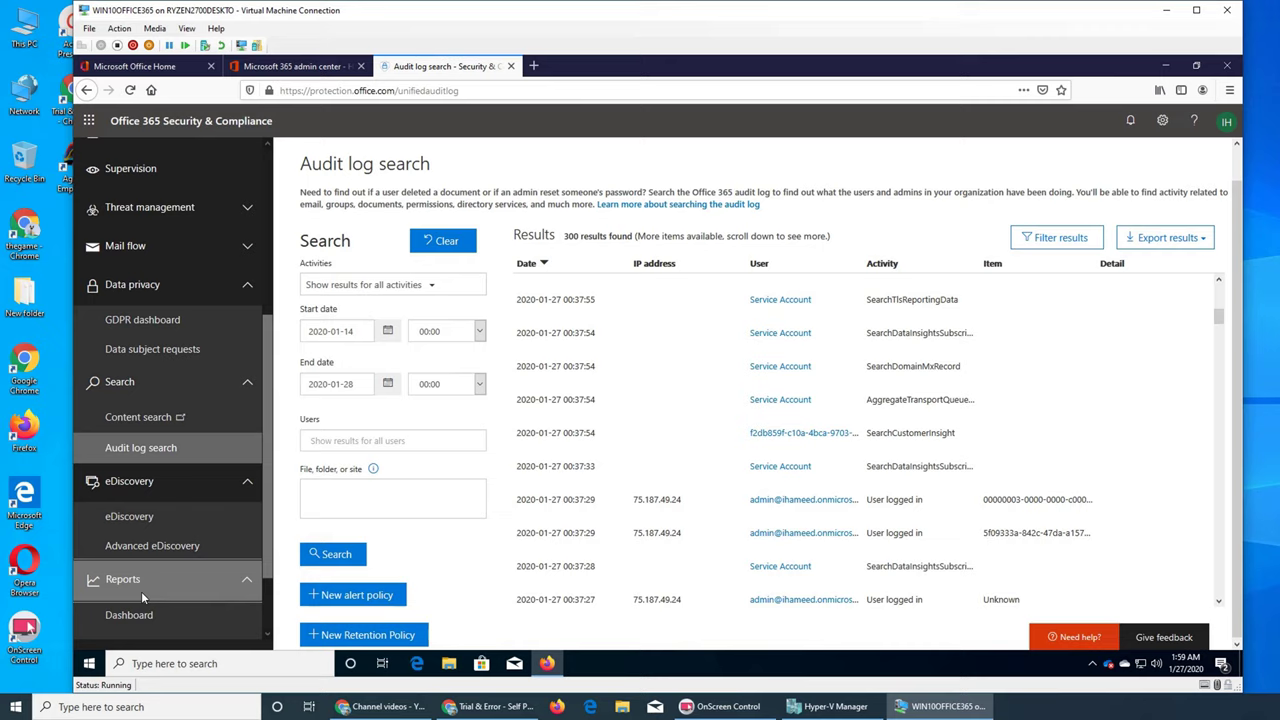
{"action": "left_click", "coordinate": [143, 640]}
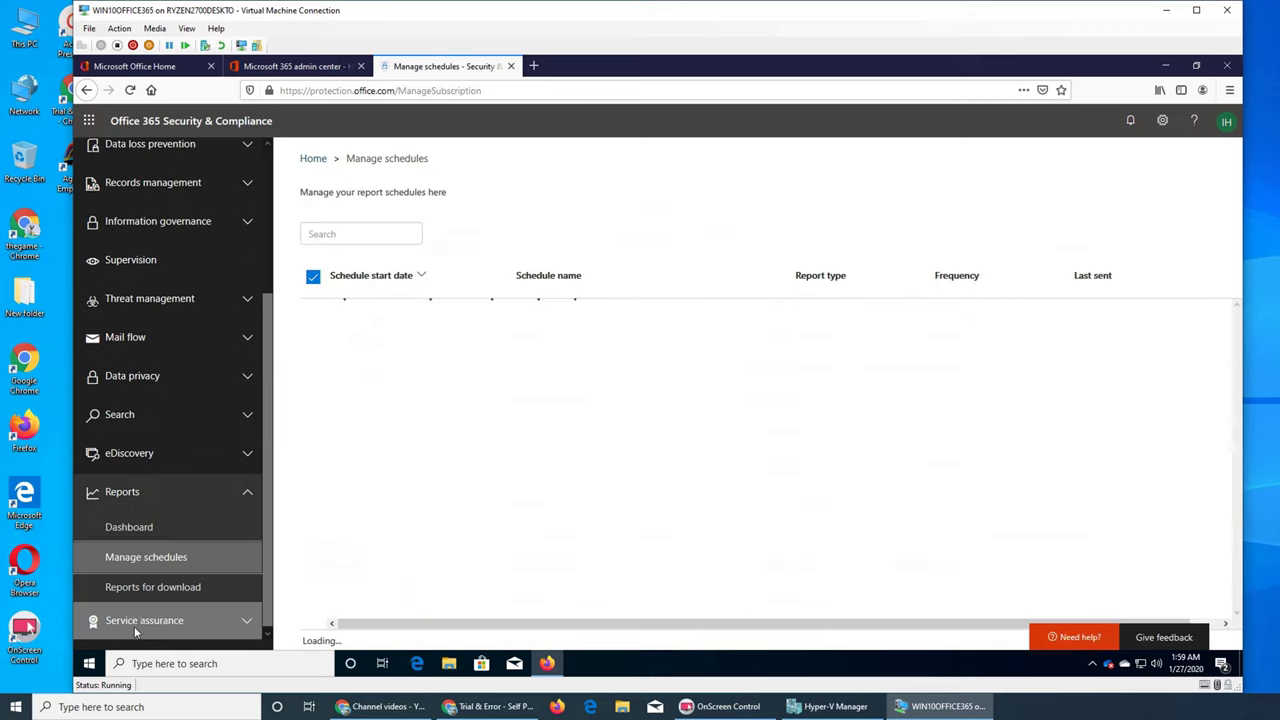
{"action": "left_click", "coordinate": [165, 528]}
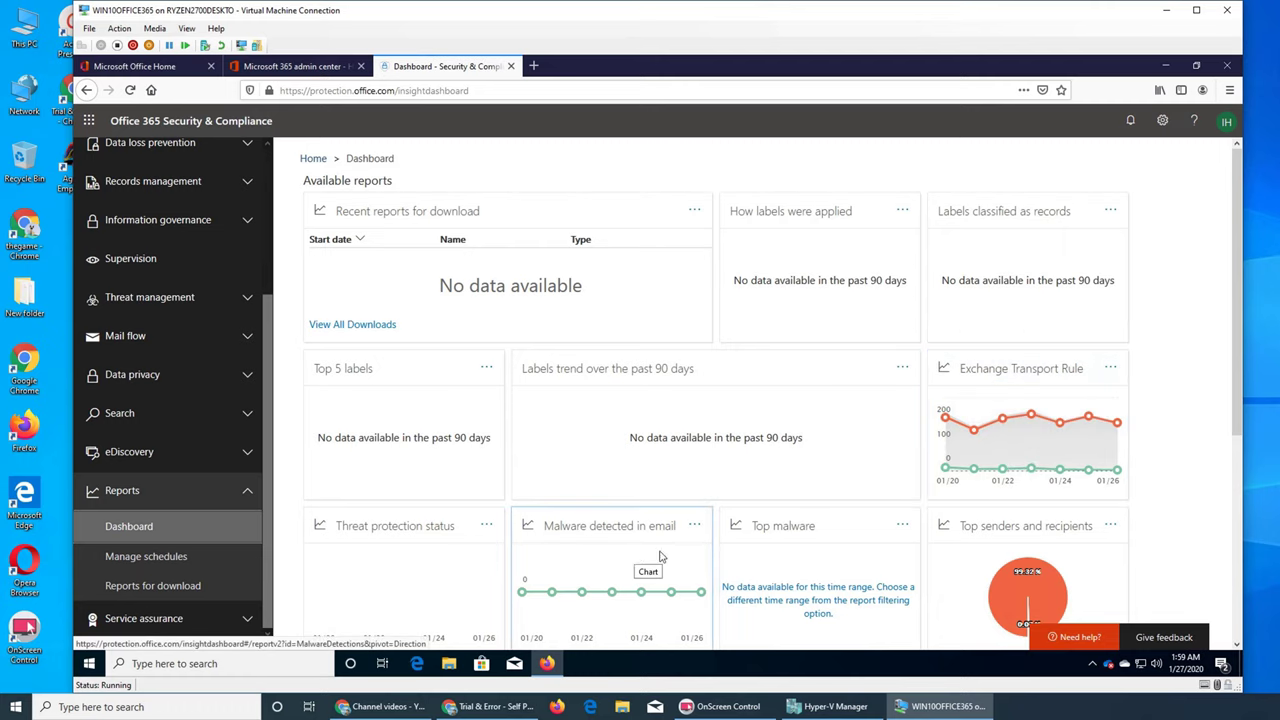
- Scroll through the lower dashboard cards: spam detections, sent and received email, and connector report
{"action": "scroll", "coordinate": [822, 464], "scroll_direction": "down", "scroll_amount": 2}
{"action": "scroll", "coordinate": [822, 458], "scroll_direction": "down", "scroll_amount": 1}
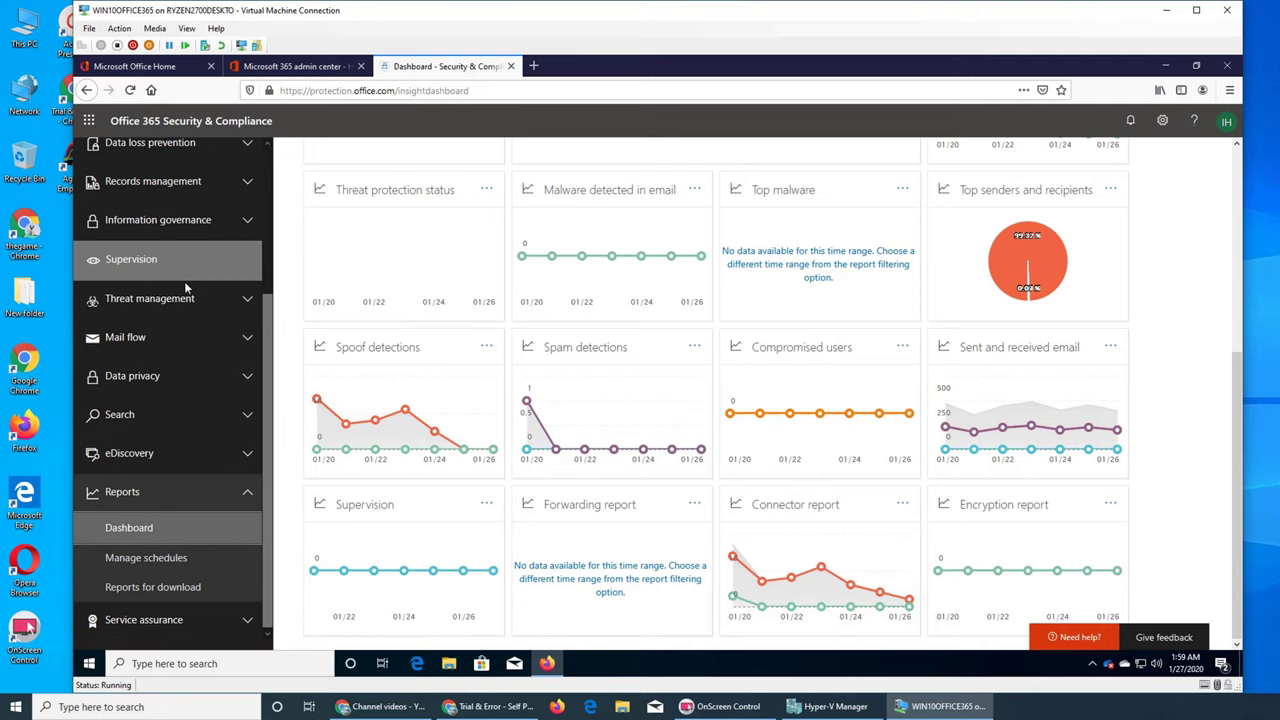
{"action": "scroll", "coordinate": [184, 281], "scroll_direction": "up", "scroll_amount": 2}
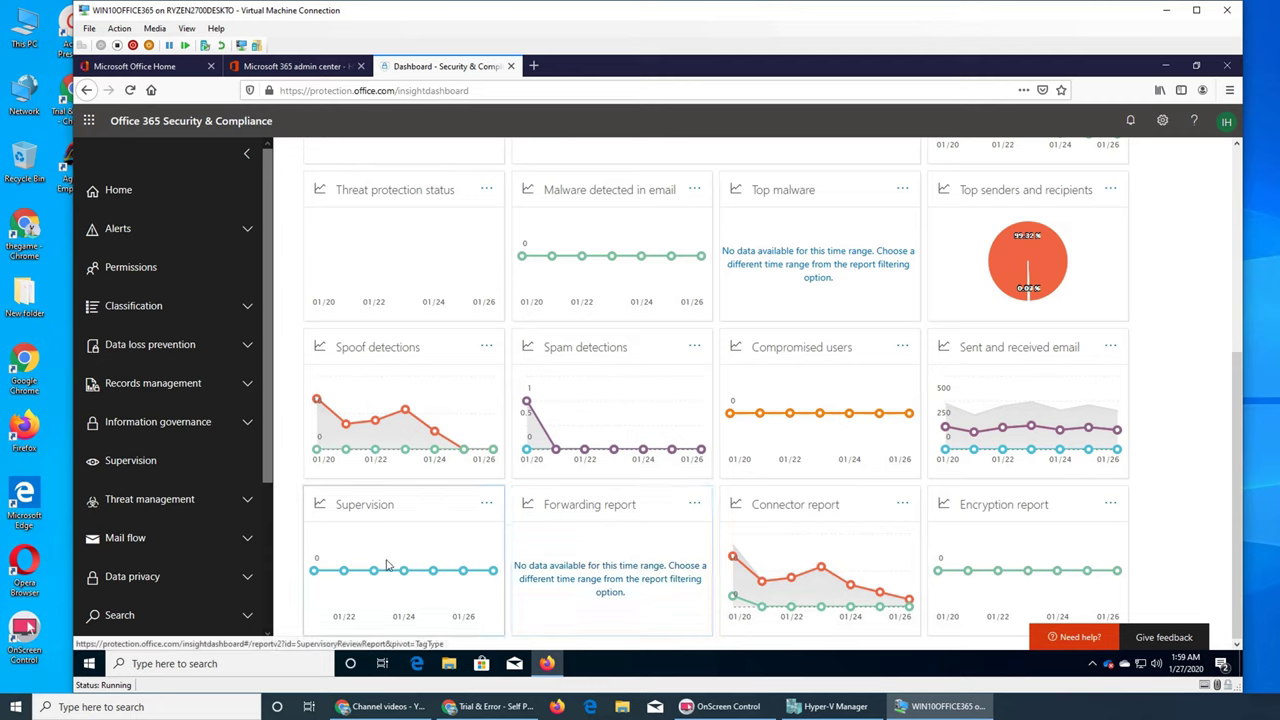
{"action": "mouse_move", "coordinate": [404, 504]}
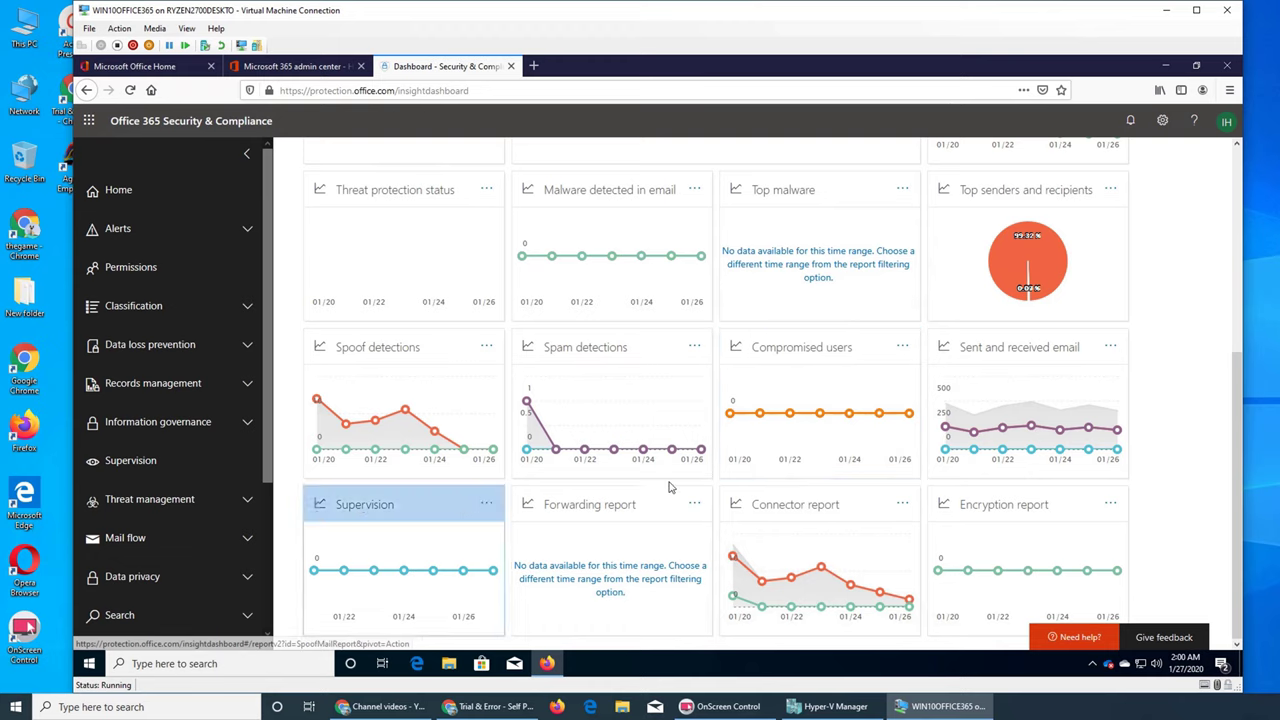
{"action": "scroll", "coordinate": [689, 505], "scroll_direction": "up", "scroll_amount": 5}
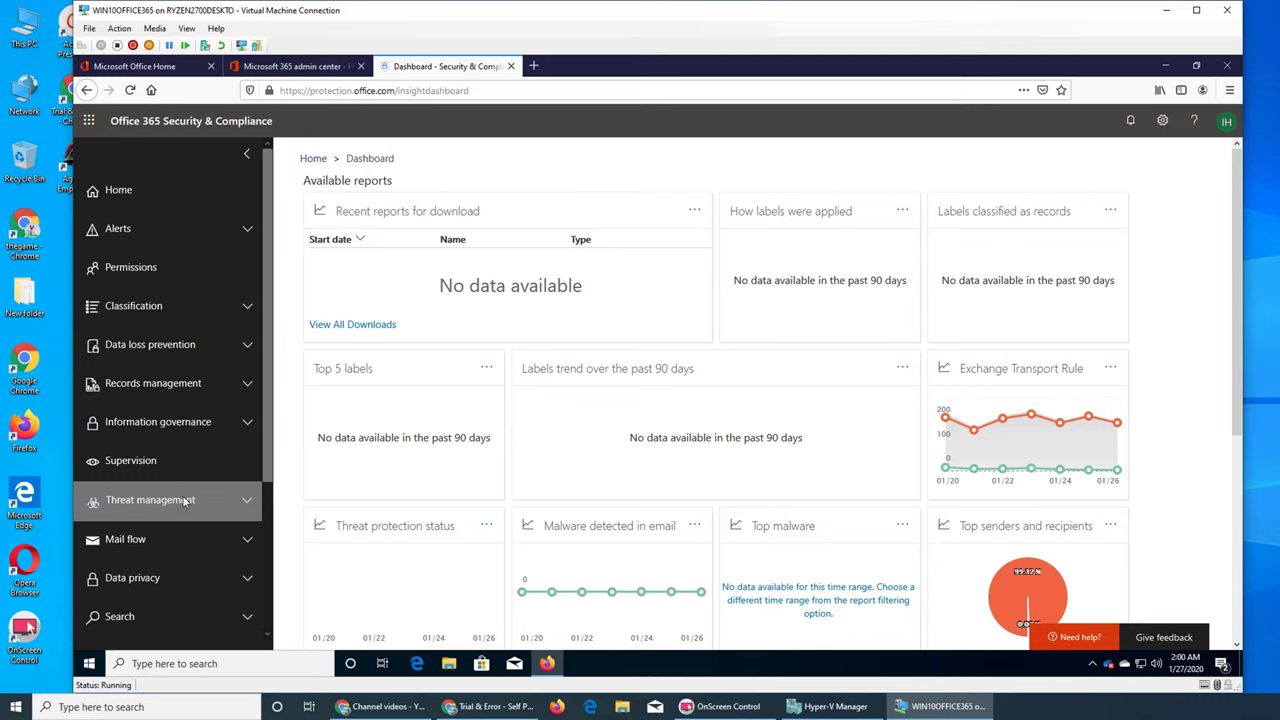
{"action": "scroll", "coordinate": [179, 488], "scroll_direction": "down", "scroll_amount": 1}
{"action": "scroll", "coordinate": [178, 488], "scroll_direction": "down", "scroll_amount": 5}
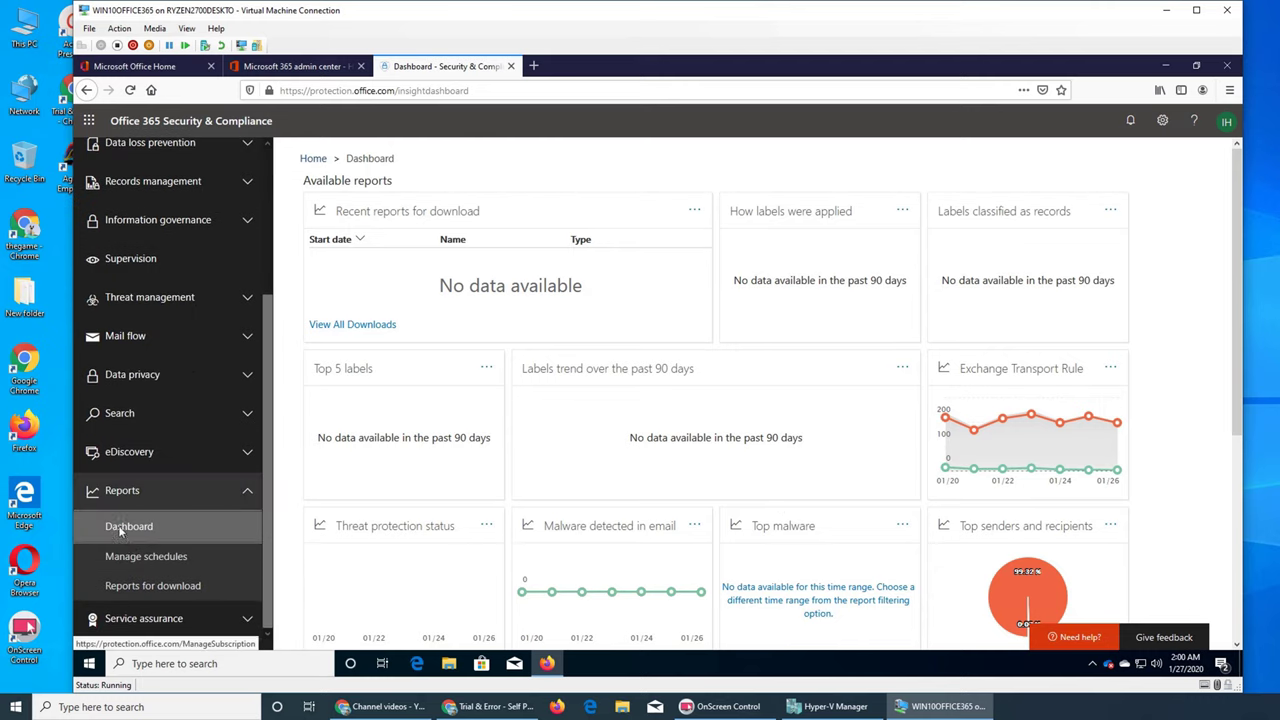
- Check the empty Manage schedules and Reports for download pages, then go back to the Dashboard
{"action": "left_click", "coordinate": [138, 558]}
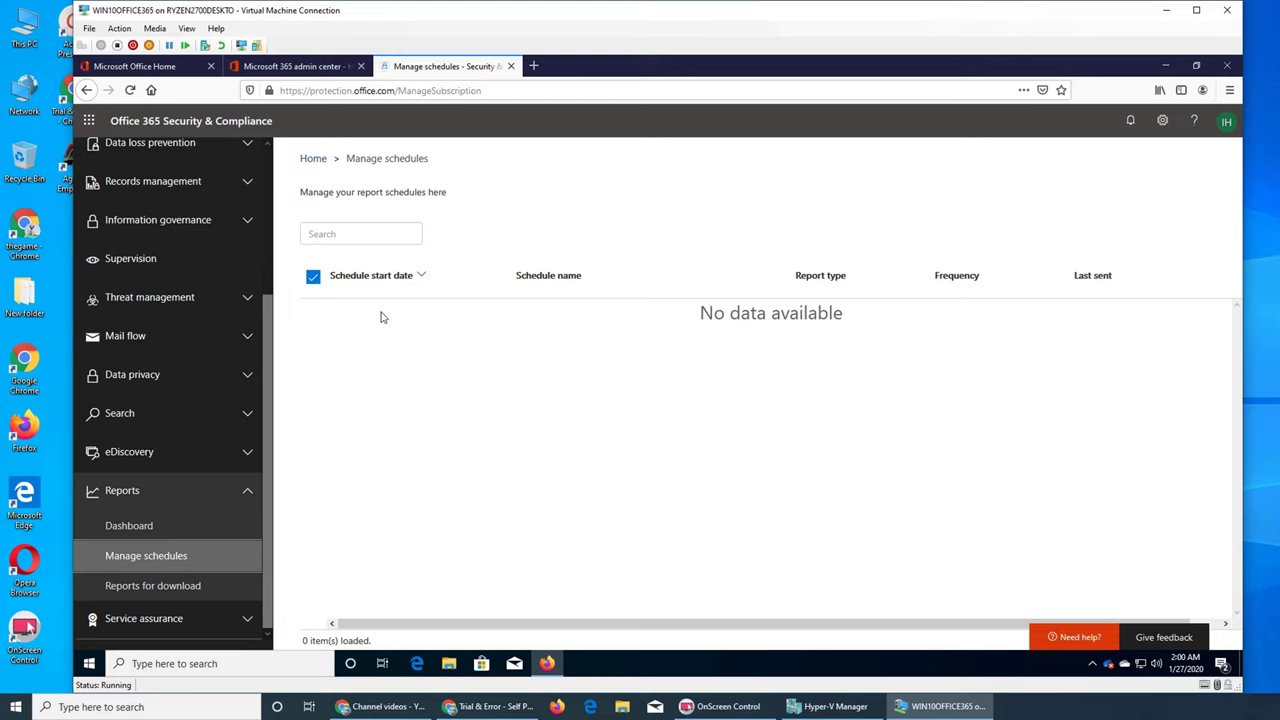
{"action": "left_click", "coordinate": [182, 592]}
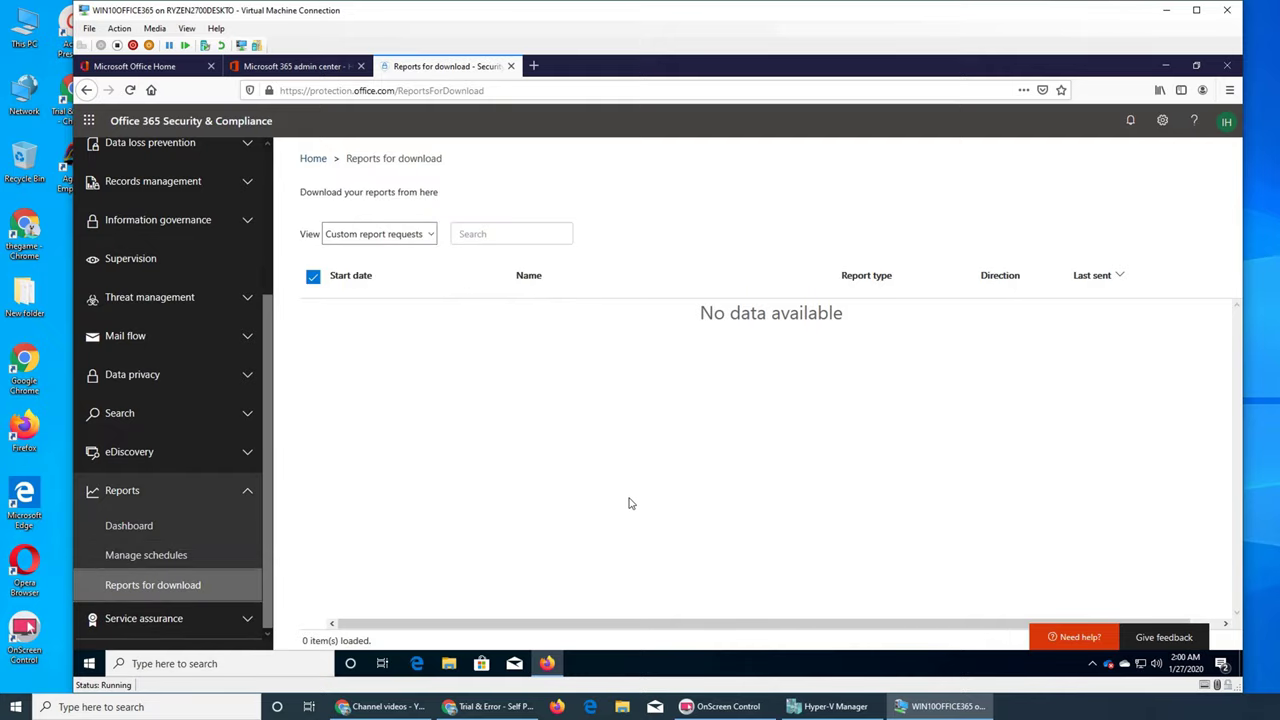
{"action": "left_click", "coordinate": [119, 530]}
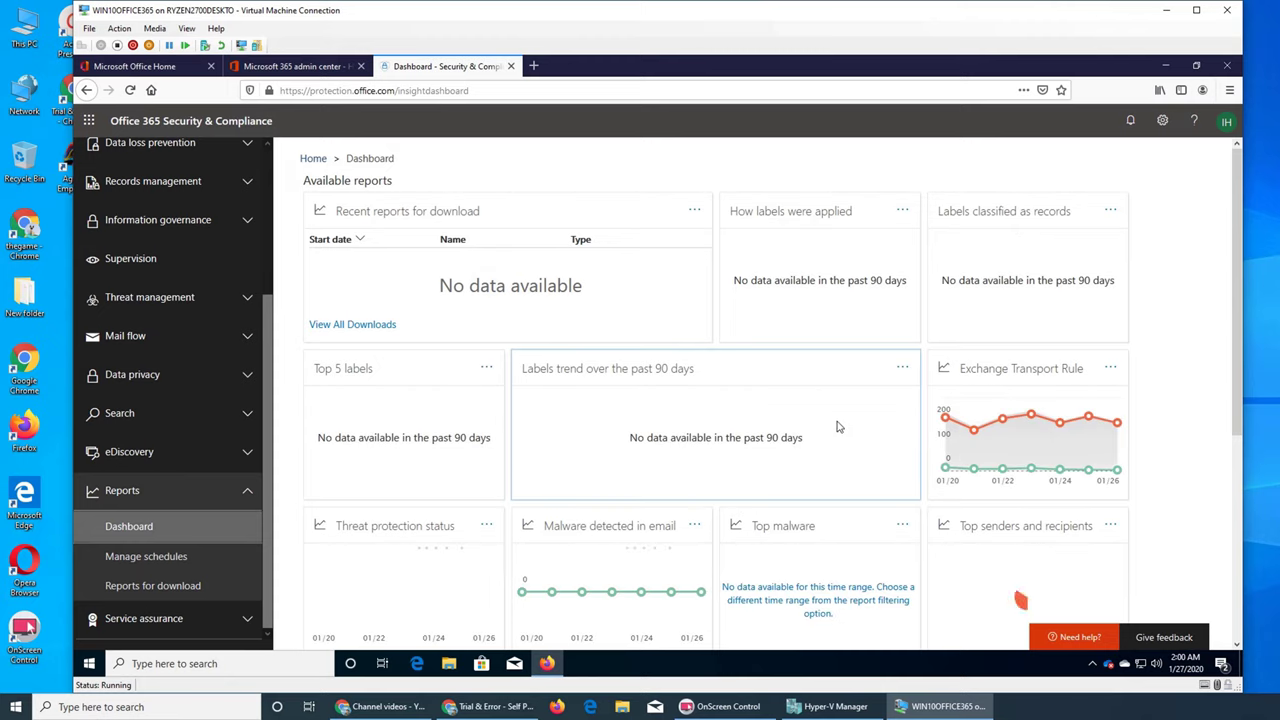
- Scroll the dashboard and bring up the Sent and received email report in Report Viewer
{"action": "scroll", "coordinate": [810, 450], "scroll_direction": "down", "scroll_amount": 4}
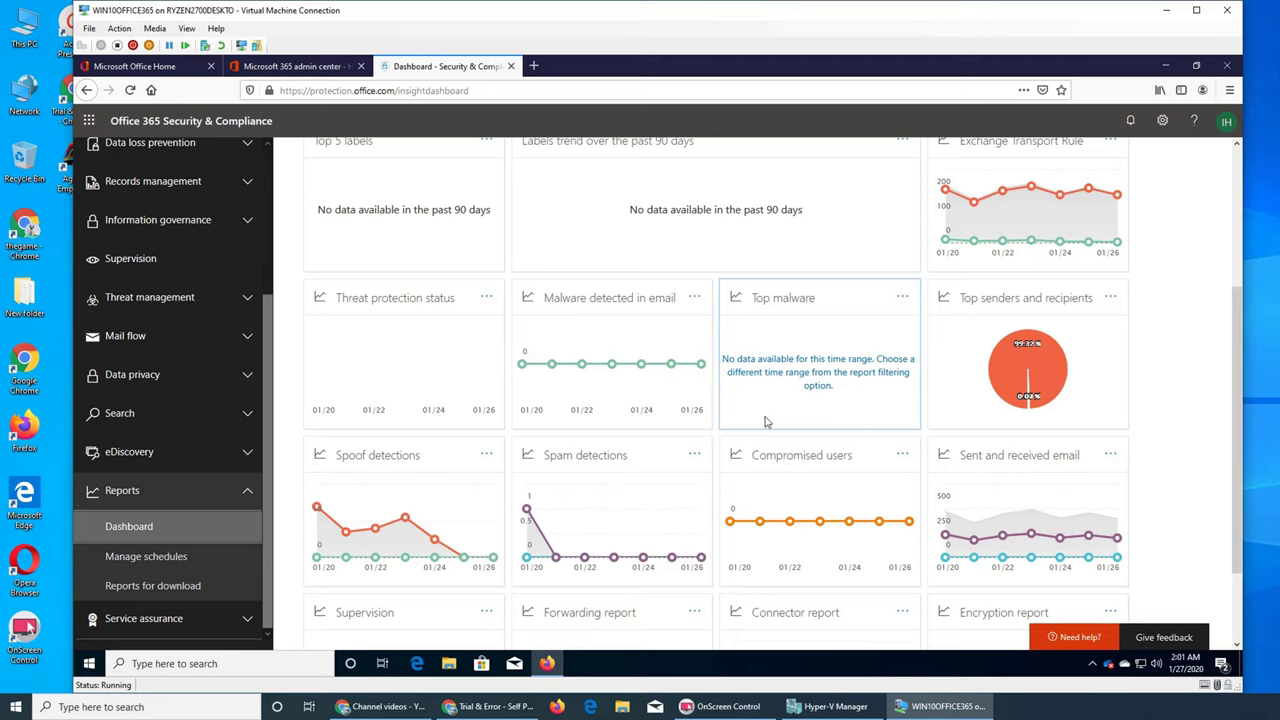
{"action": "left_click", "coordinate": [1023, 496]}
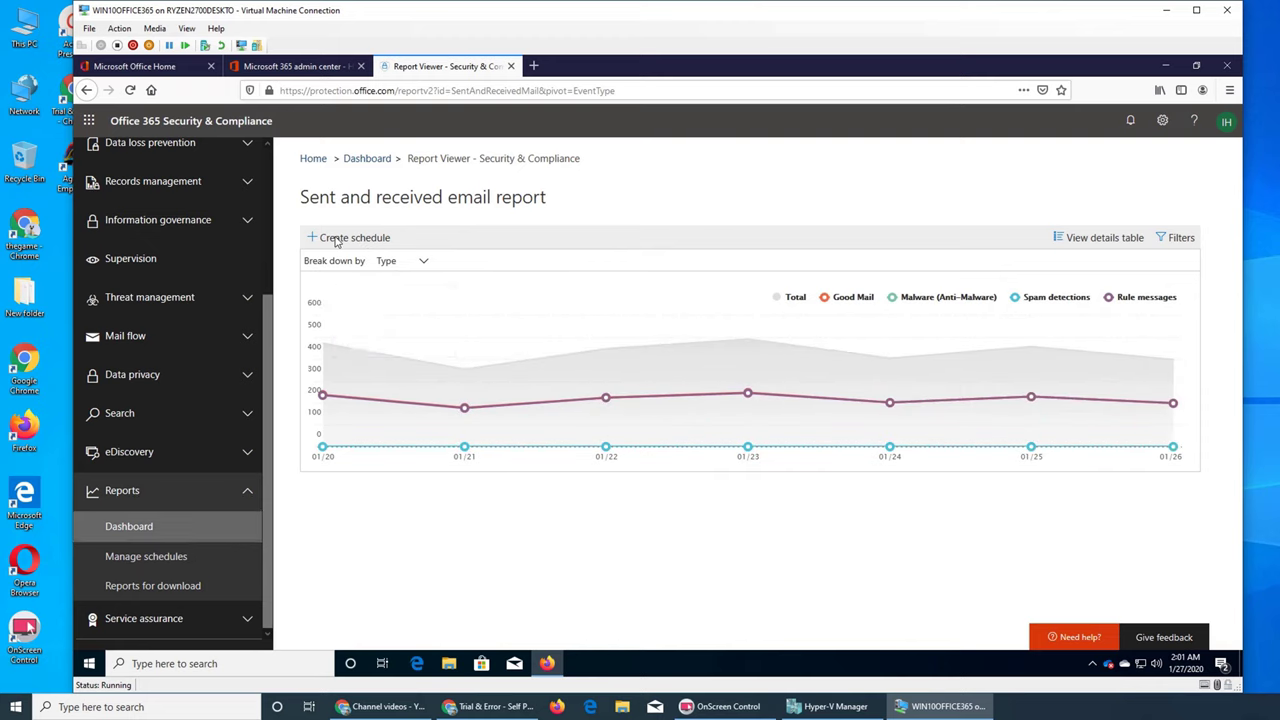
- Start a weekly Schedule-Weekly-MailTraffic schedule, keeping the default start date, and enter Customize schedule
{"action": "left_click", "coordinate": [337, 238]}
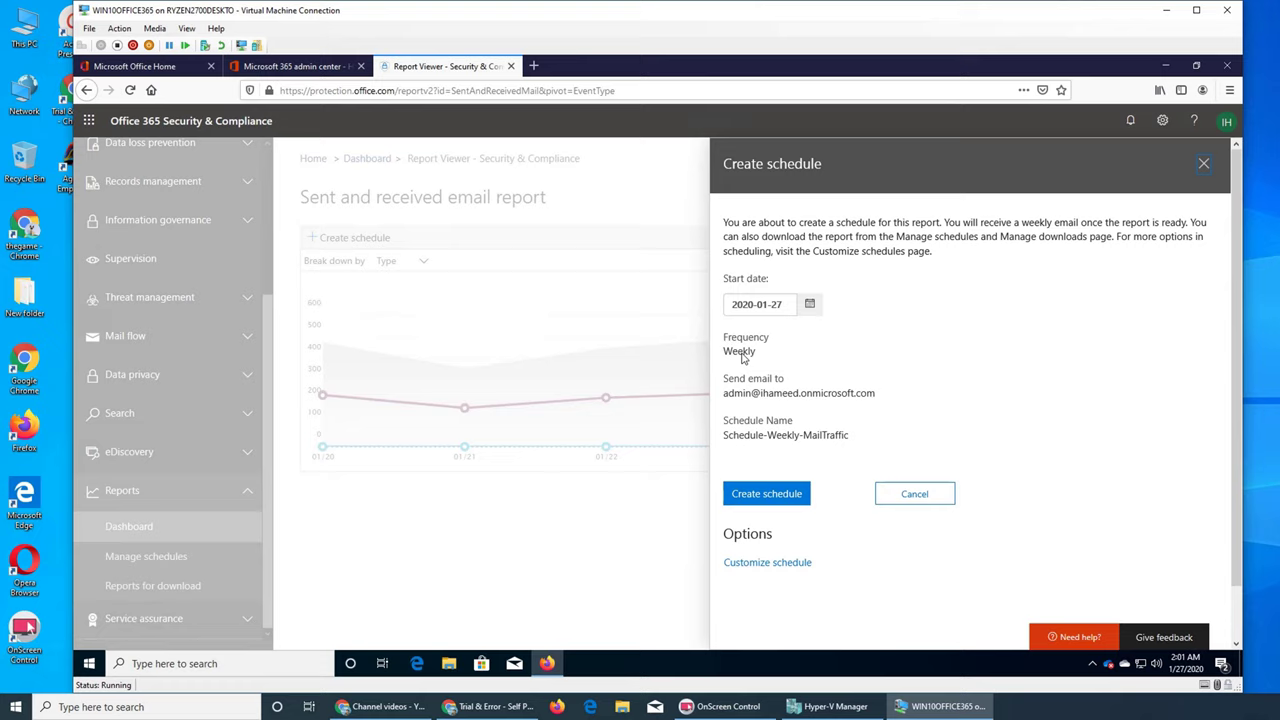
{"action": "left_click", "coordinate": [810, 305]}
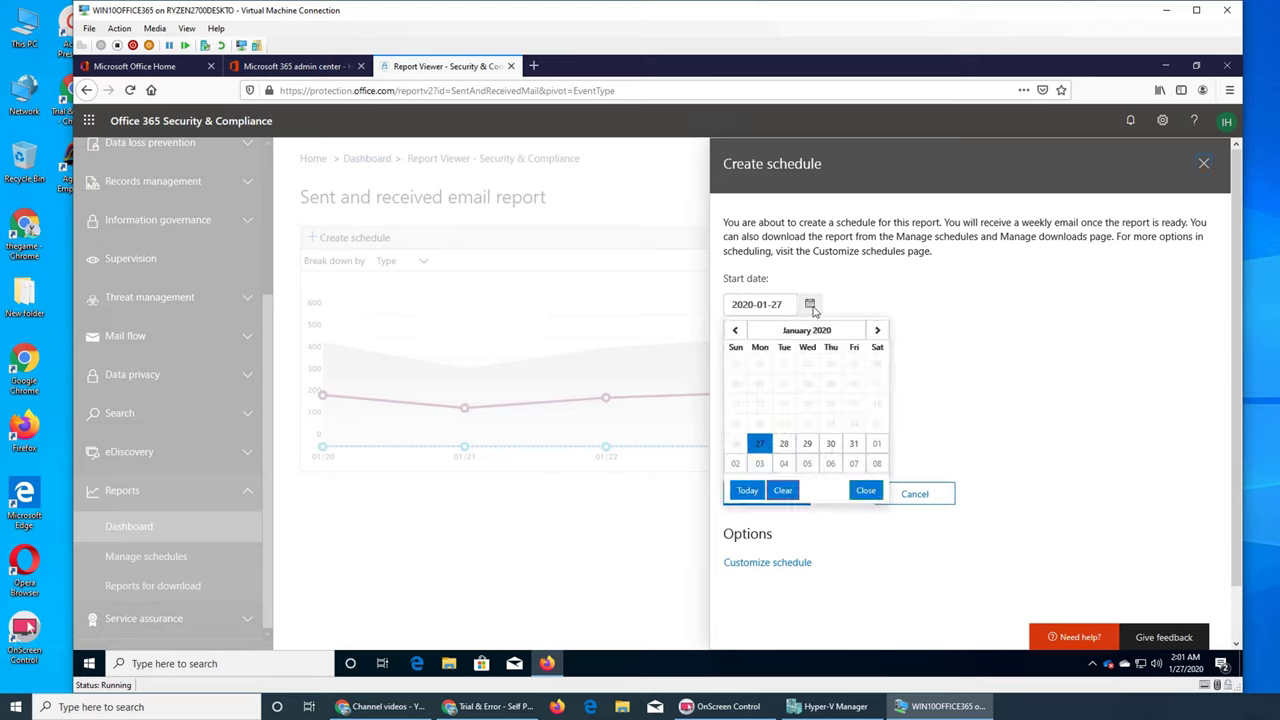
{"action": "left_click", "coordinate": [966, 304]}
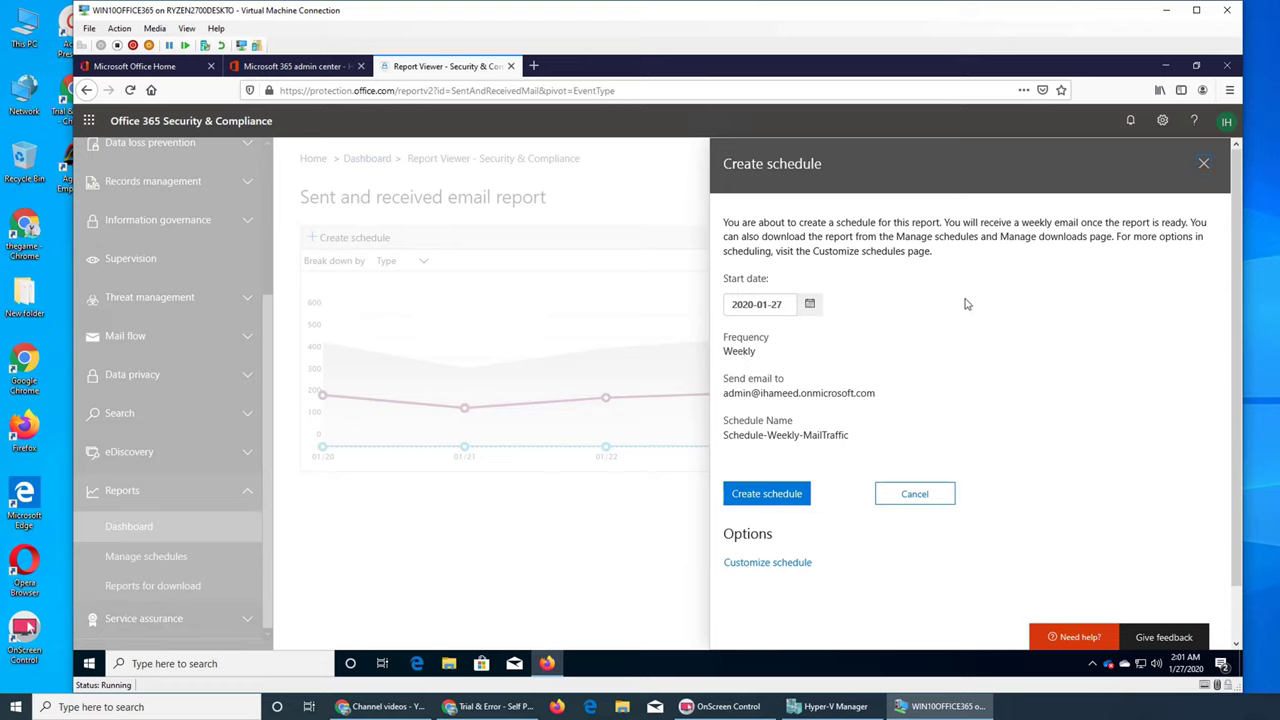
{"action": "left_click", "coordinate": [798, 563]}
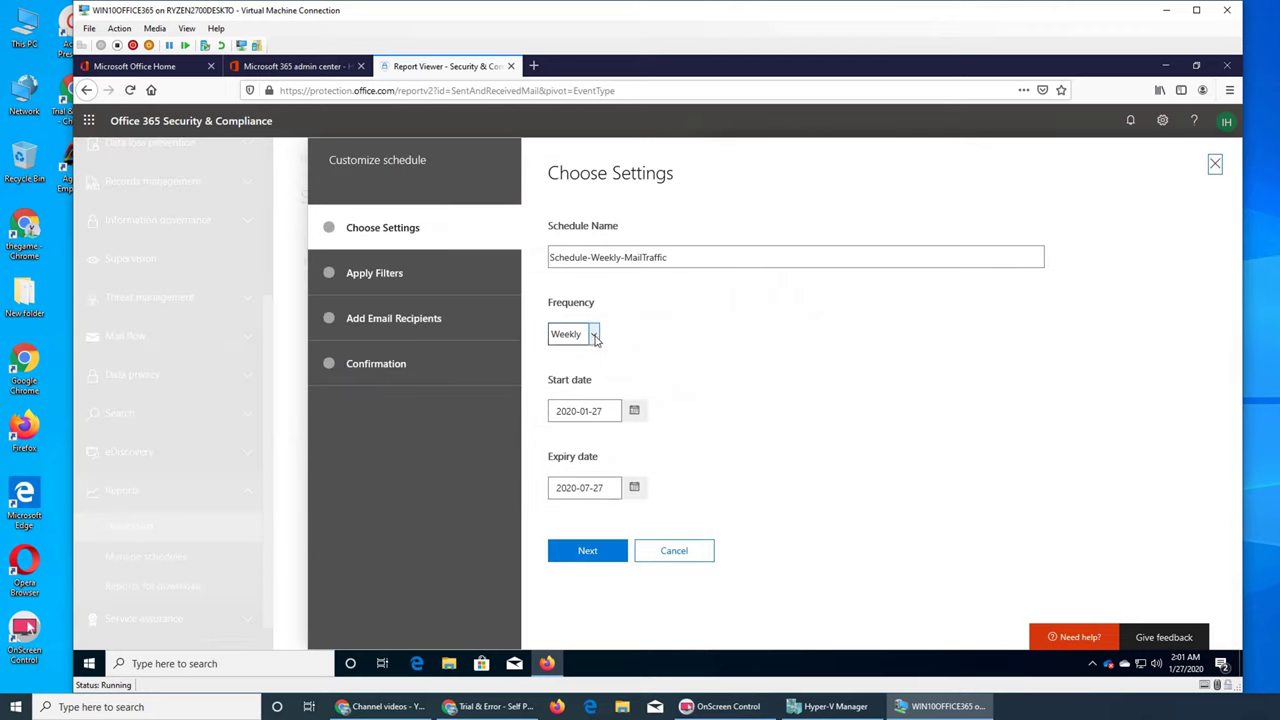
- Leave the frequency at Weekly, then cancel the Customize schedule wizard and confirm with Yes
{"action": "left_click", "coordinate": [594, 336]}
{"action": "left_click", "coordinate": [736, 360]}
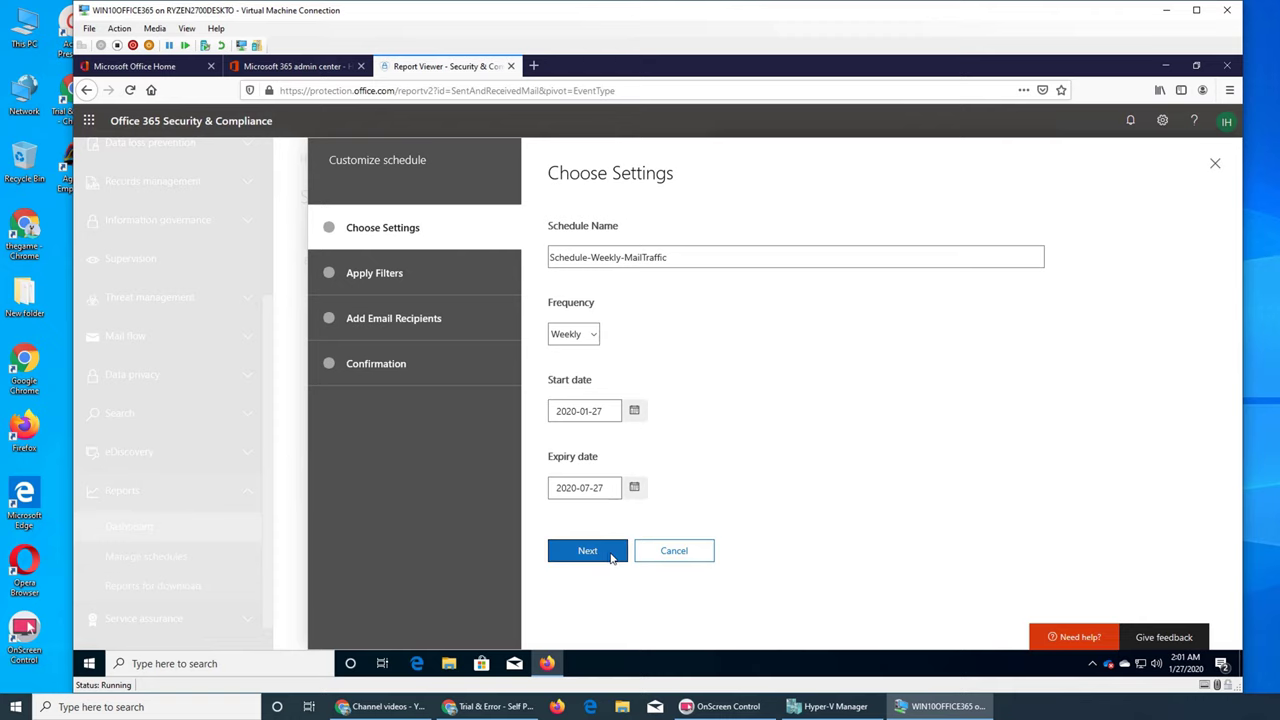
{"action": "left_click", "coordinate": [676, 551]}
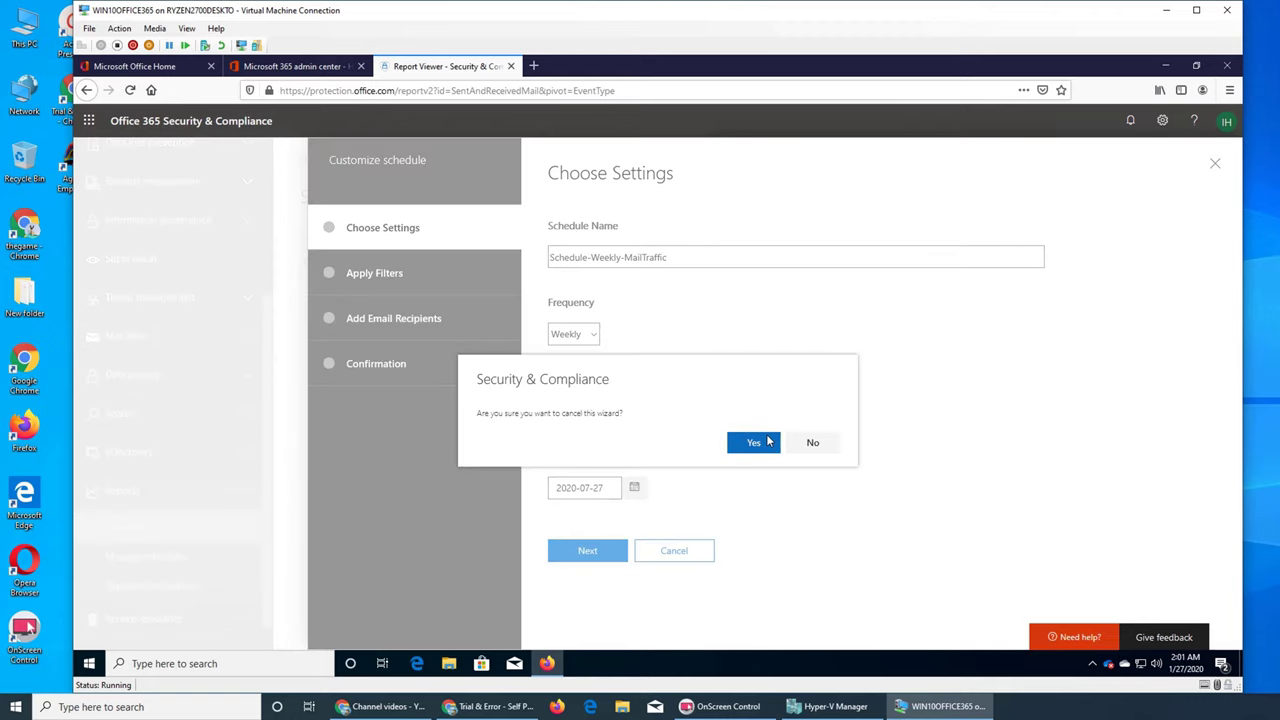
{"action": "left_click", "coordinate": [766, 443]}
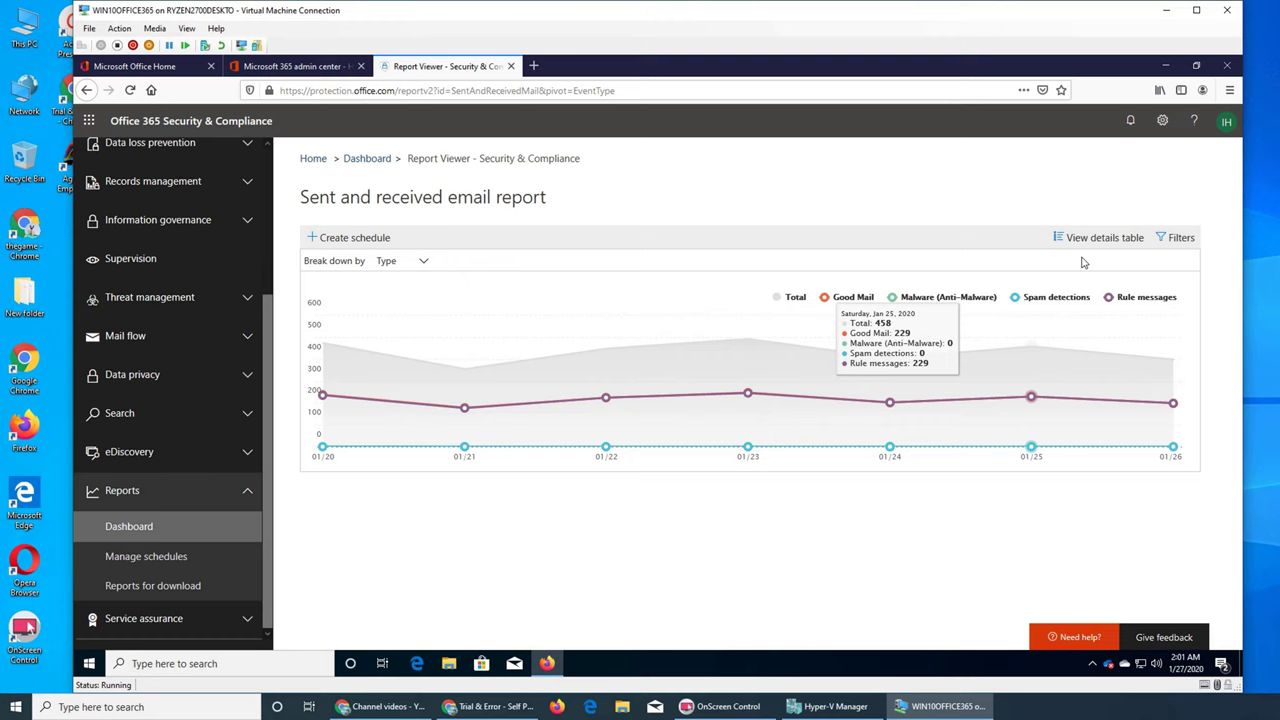
- Create the weekly Schedule-Weekly-MailTraffic schedule with default settings and go back to the Dashboard
{"action": "left_click", "coordinate": [355, 238]}
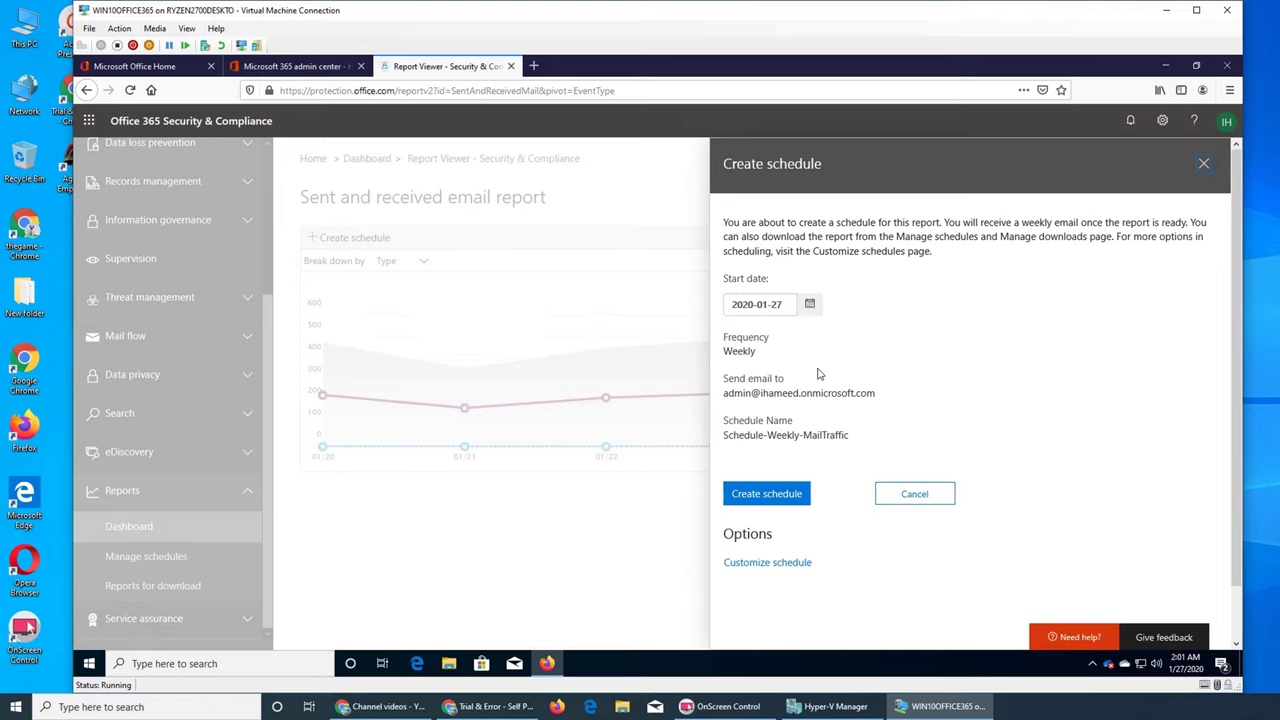
{"action": "left_click", "coordinate": [791, 497]}
{"action": "left_click", "coordinate": [752, 275]}
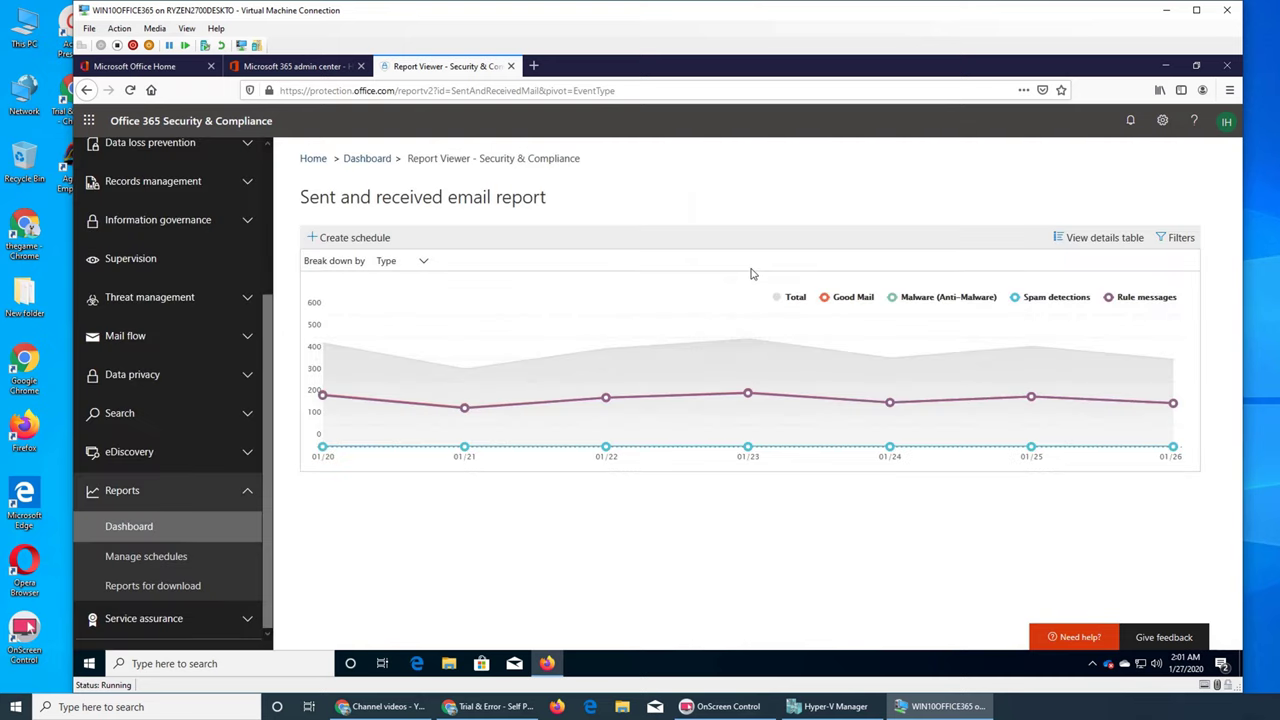
{"action": "mouse_move", "coordinate": [322, 395]}
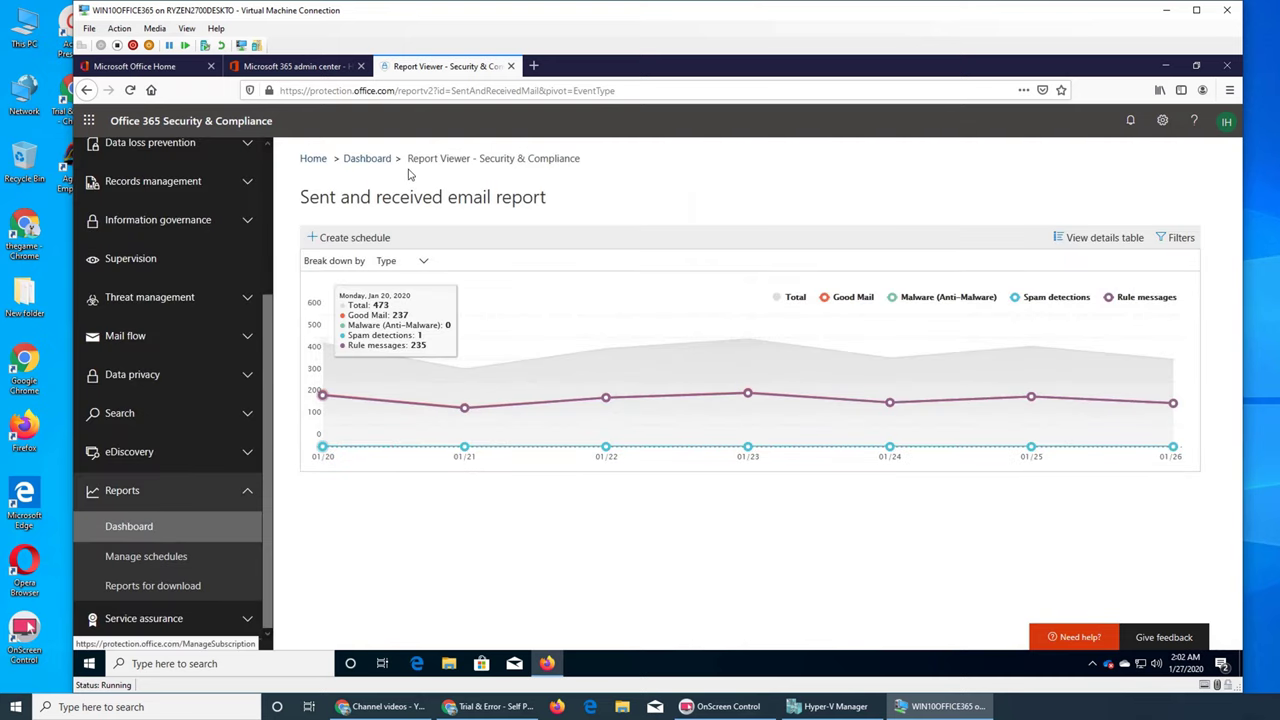
{"action": "left_click", "coordinate": [367, 162]}
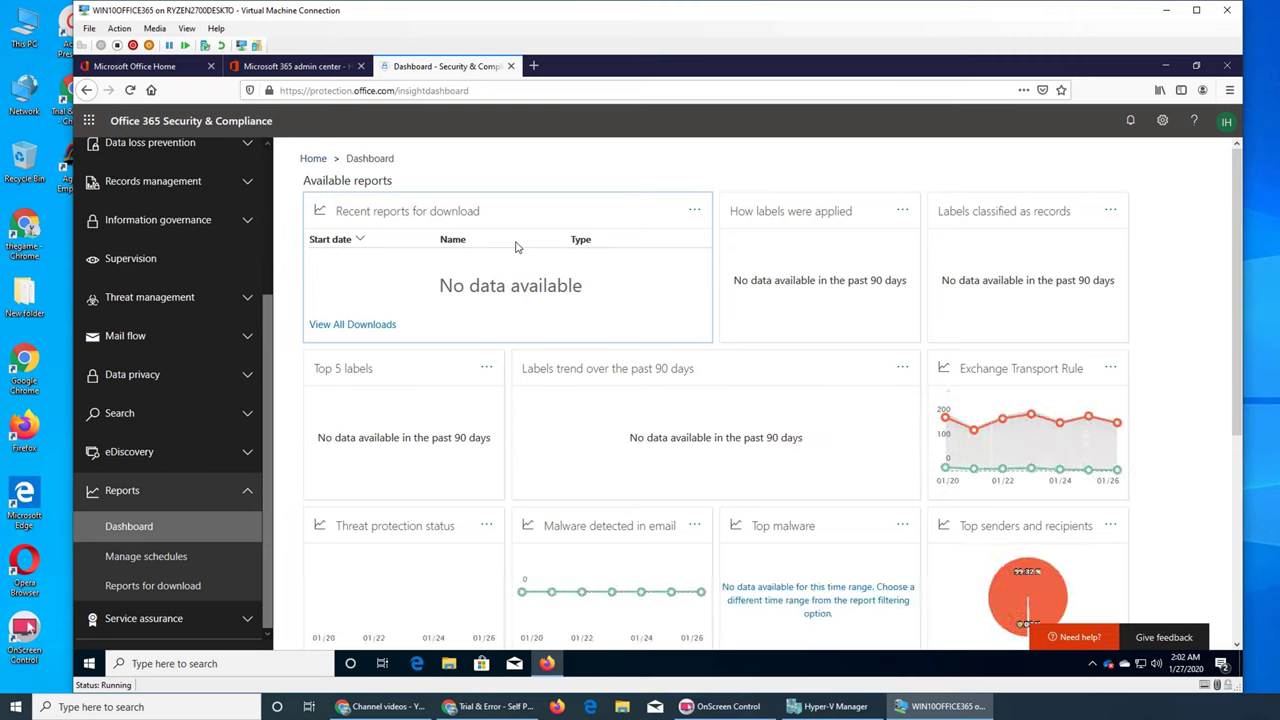
- Request a custom Exchange Transport Rule report starting 2019-12-01, skipping filters to the recipients step
{"action": "left_click", "coordinate": [1097, 432]}
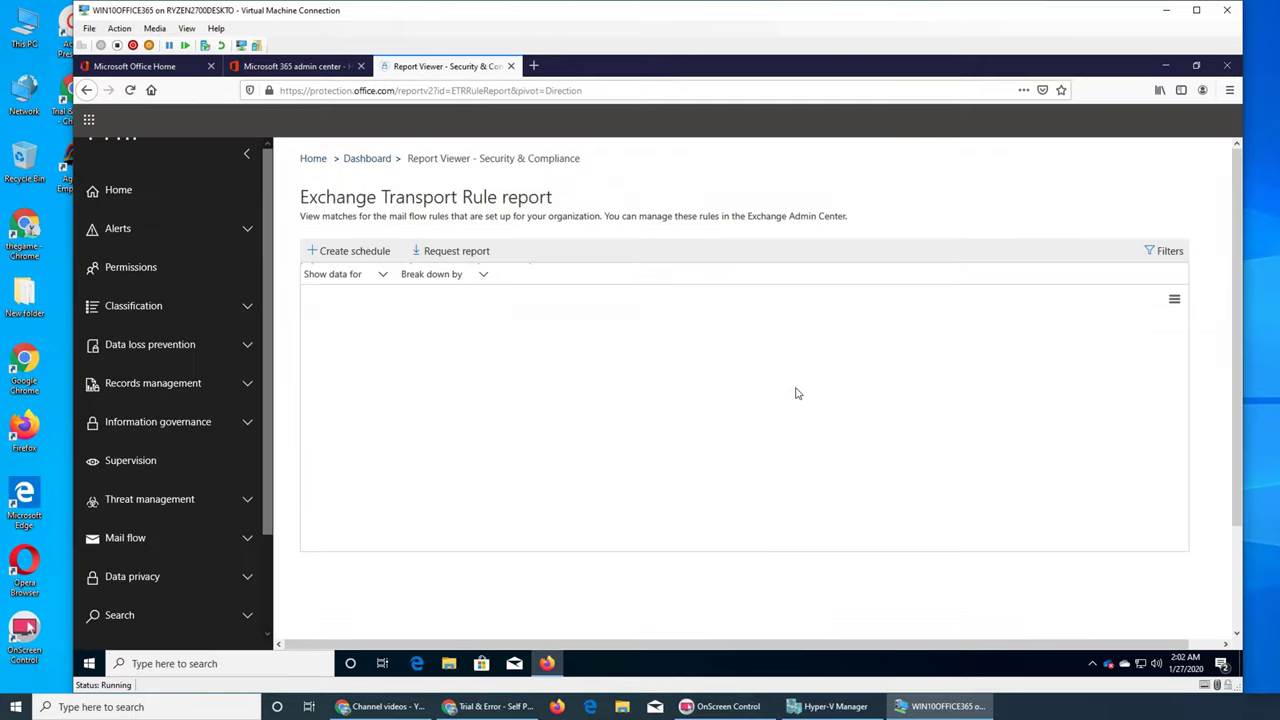
{"action": "left_click", "coordinate": [448, 253]}
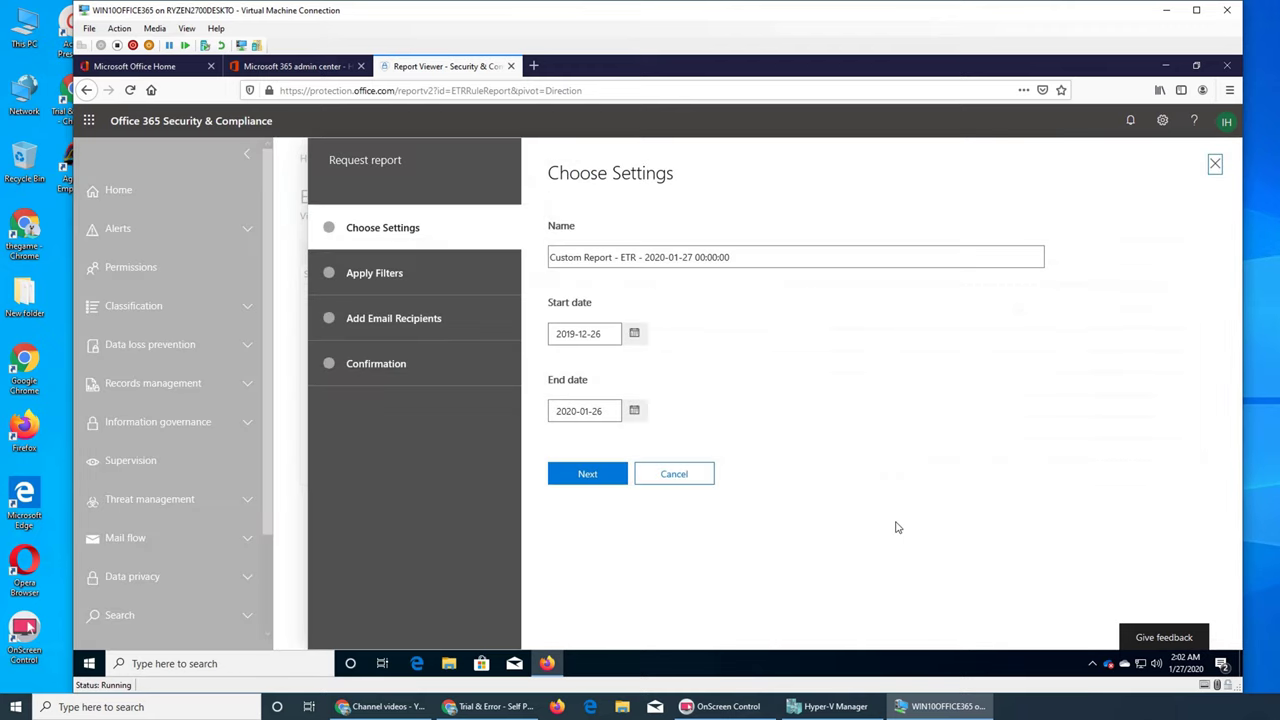
{"action": "left_click", "coordinate": [634, 335]}
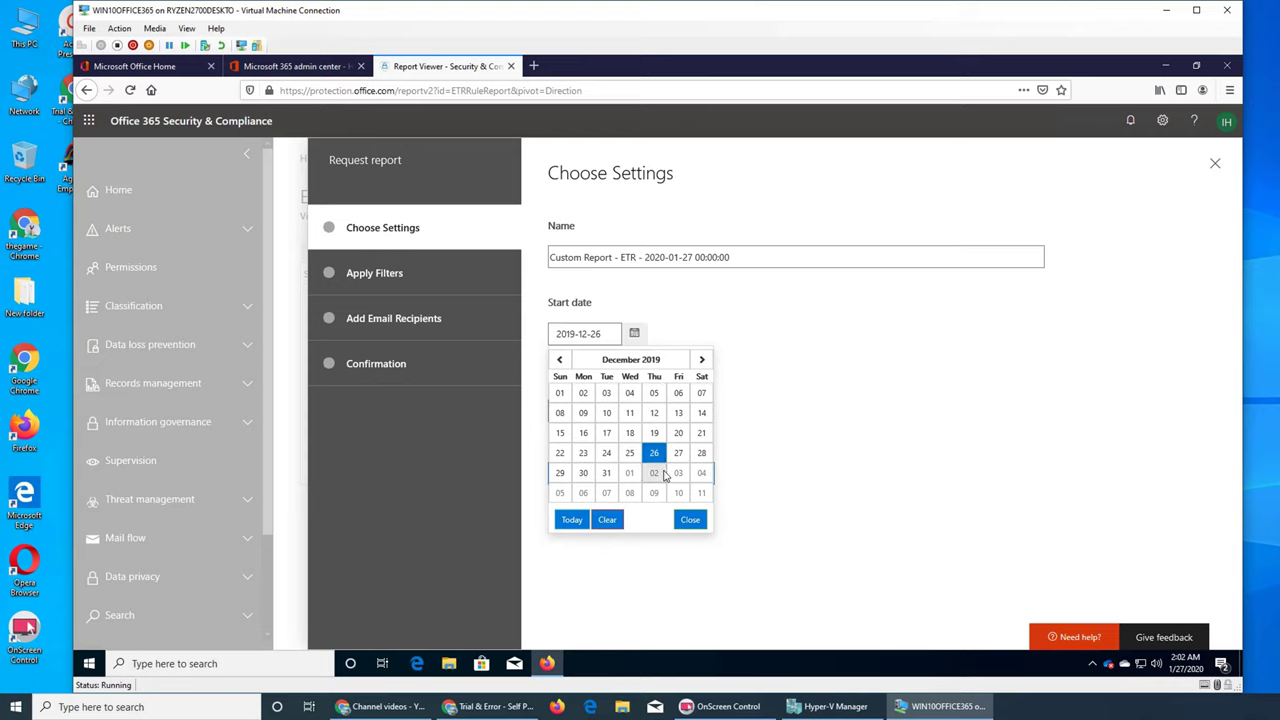
{"action": "left_click", "coordinate": [560, 394]}
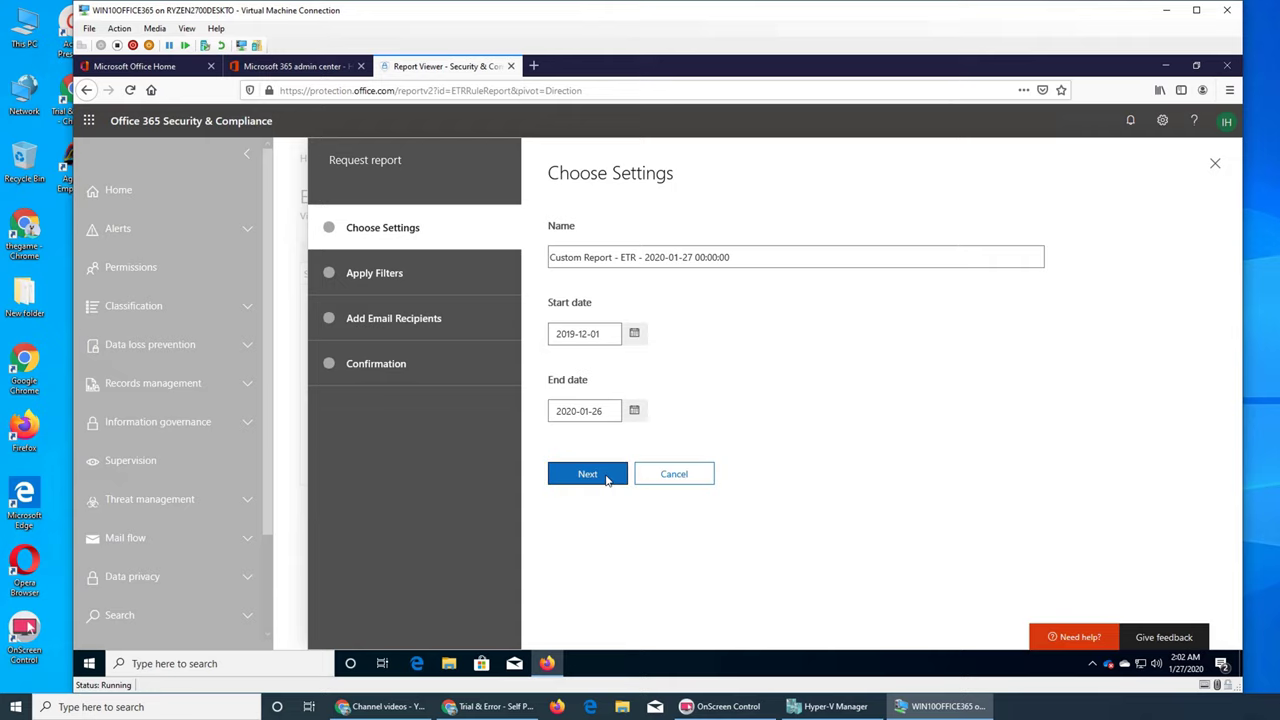
{"action": "left_click", "coordinate": [606, 481]}
{"action": "left_click", "coordinate": [677, 487]}
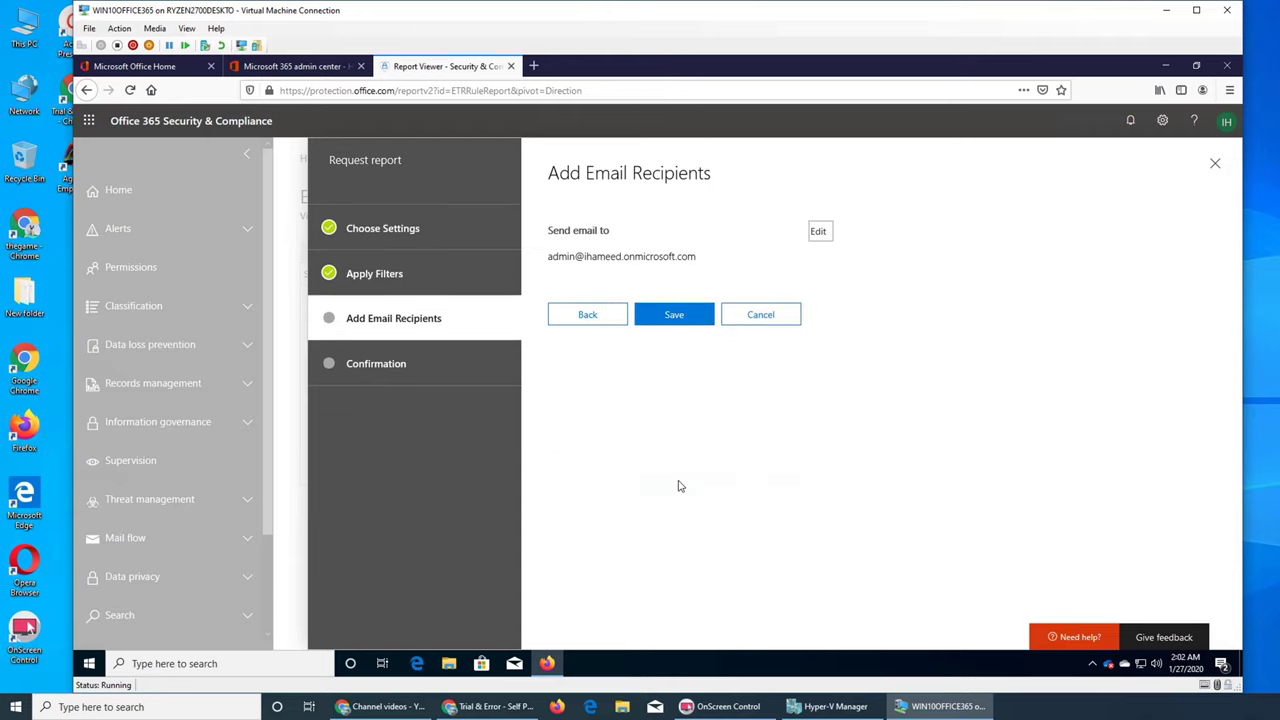
- Save the ETR report request and finish the wizard, returning to the report chart
{"action": "left_click", "coordinate": [666, 320]}
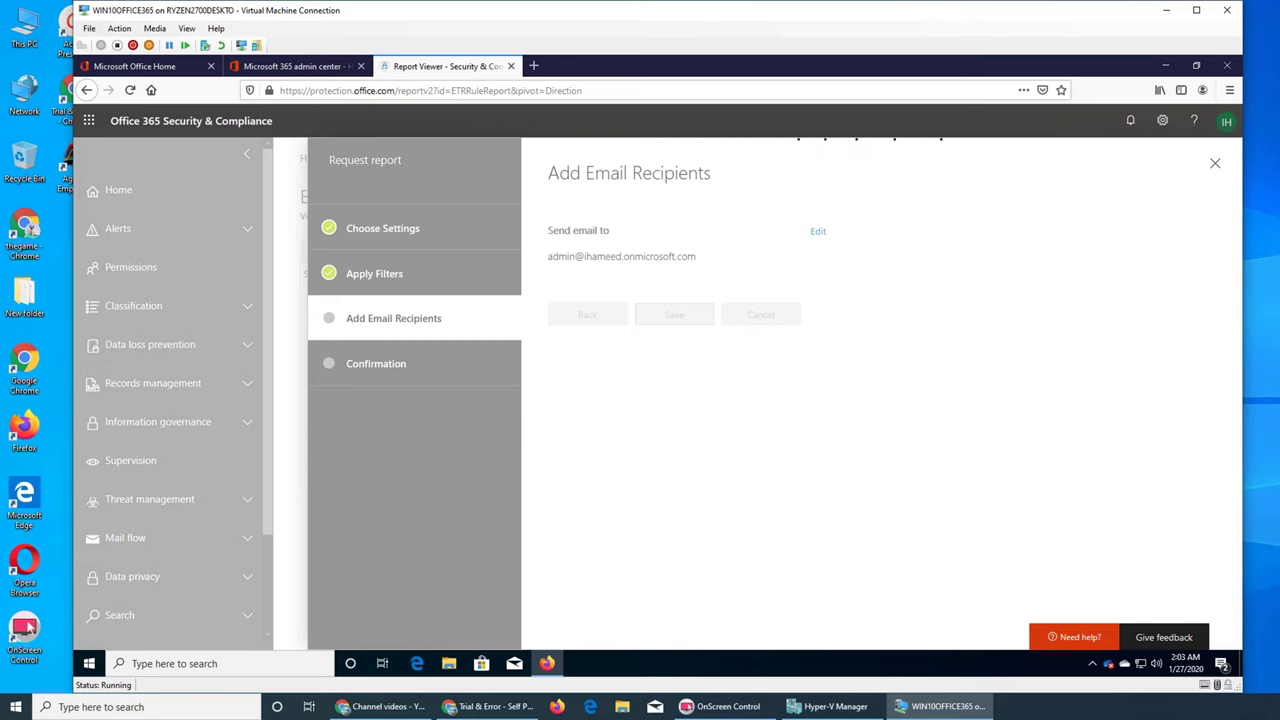
{"action": "left_click", "coordinate": [605, 279]}
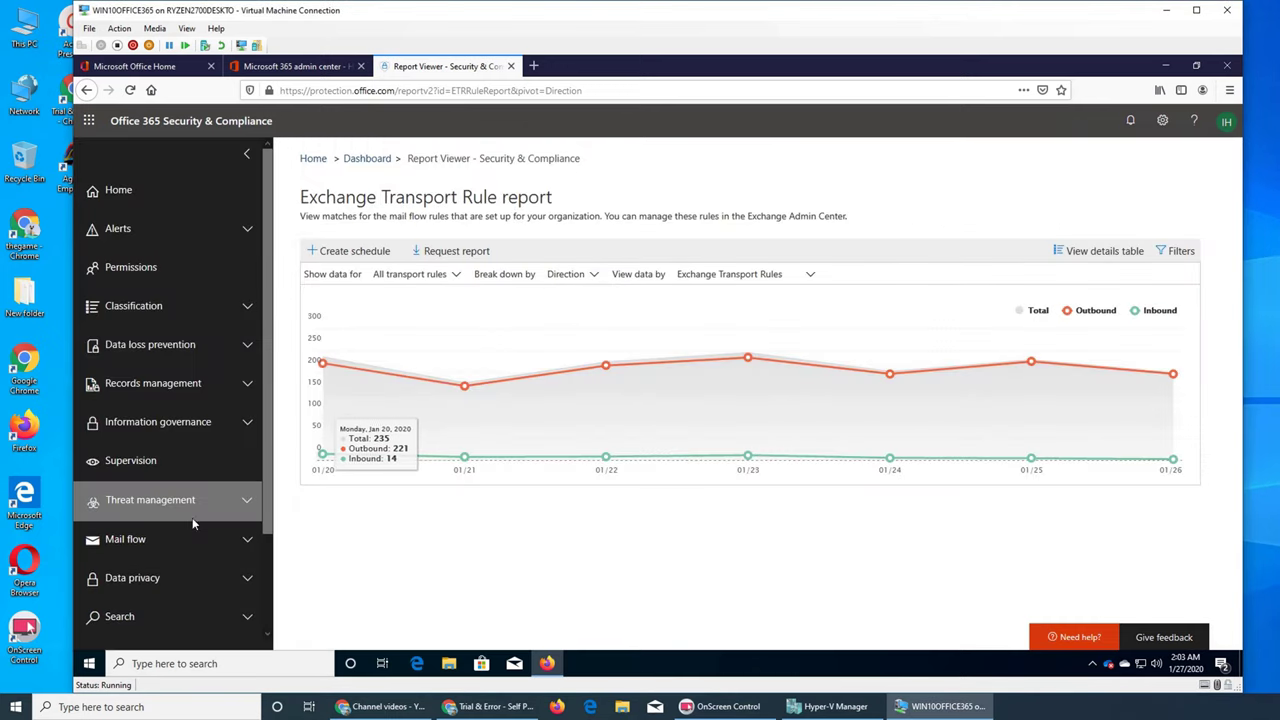
- Go to Reports for download, where the Dec 1 custom ETR report request is listed
{"action": "scroll", "coordinate": [192, 503], "scroll_direction": "down", "scroll_amount": 2}
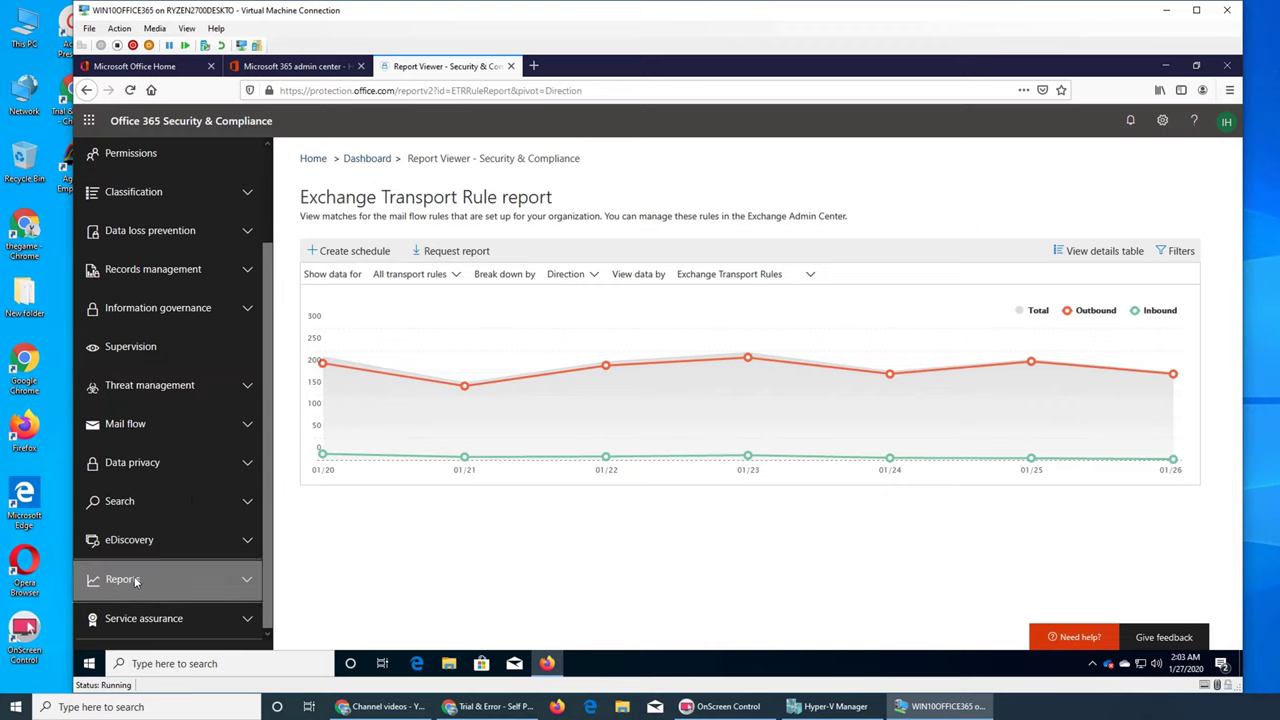
{"action": "left_click", "coordinate": [170, 578]}
{"action": "scroll", "coordinate": [182, 503], "scroll_direction": "down", "scroll_amount": 2}
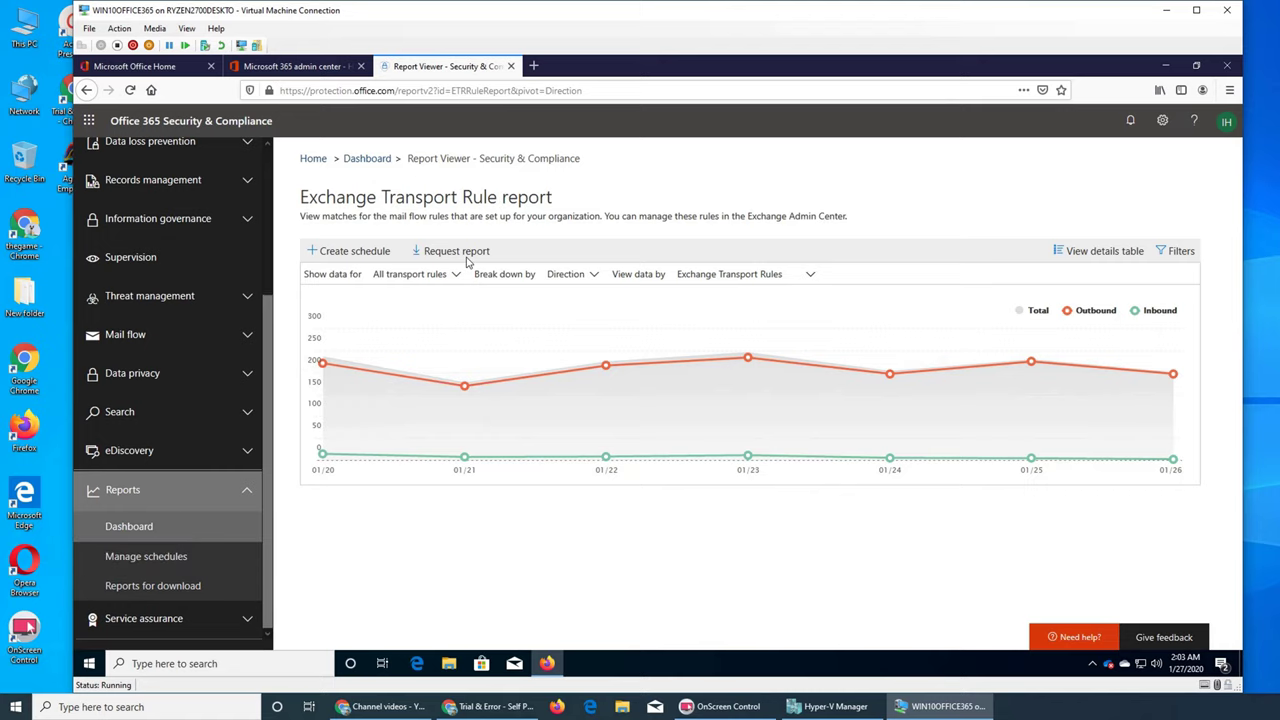
{"action": "left_click", "coordinate": [162, 586]}
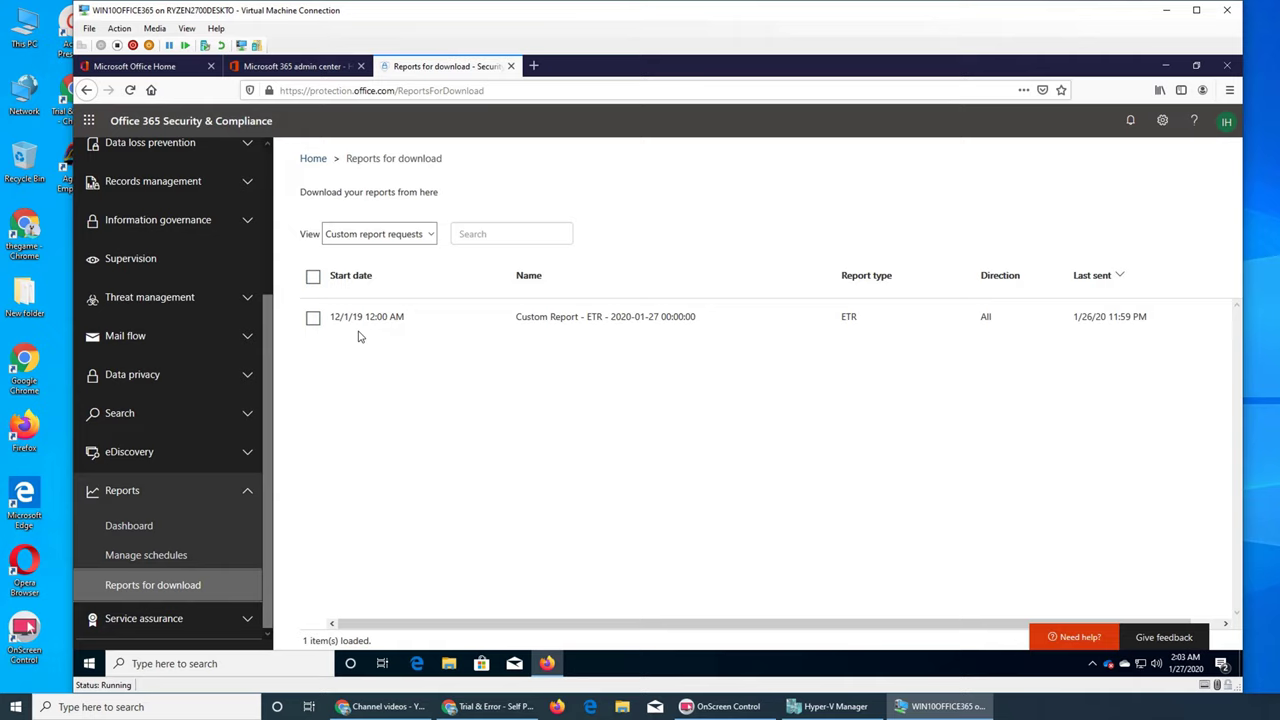
- Open Manage schedules and view the Schedule-Weekly-MailTraffic details (weekly, 1/27/2020 to 7/27/2020)
{"action": "left_click", "coordinate": [125, 558]}
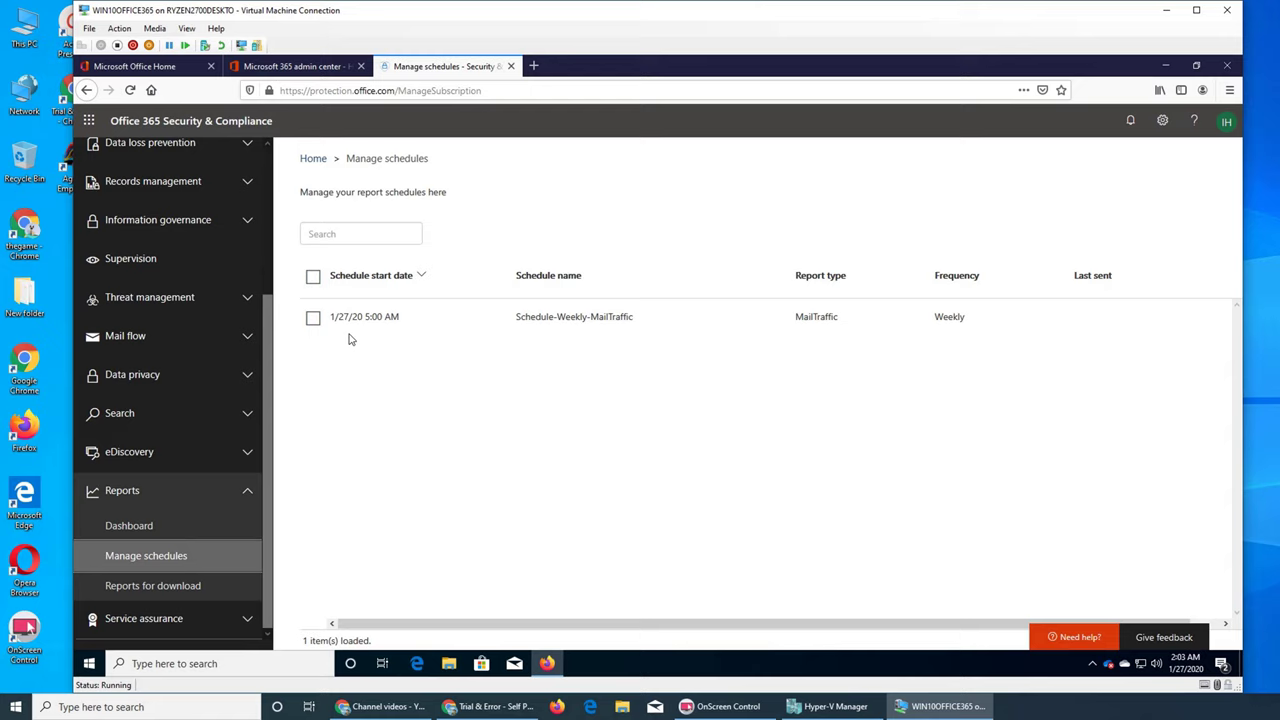
{"action": "left_click", "coordinate": [603, 328]}
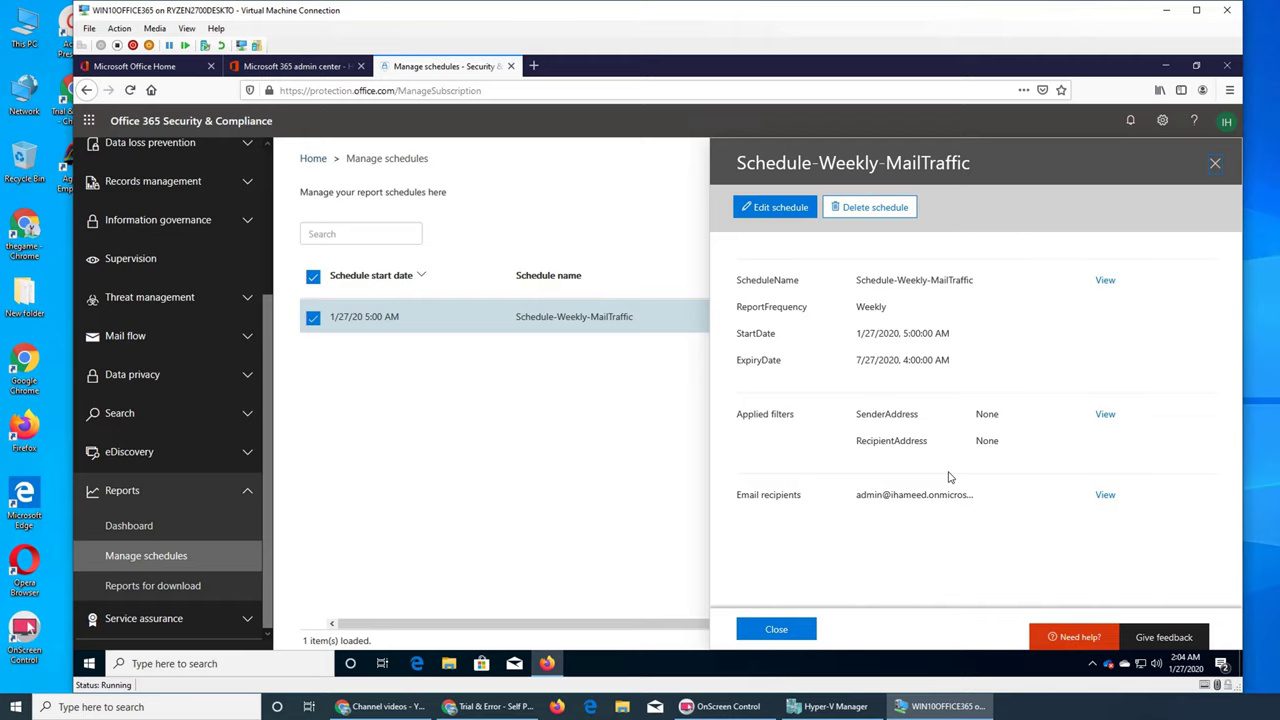
- Return to Reports for download to see the custom ETR report starting 12/1/19
{"action": "left_click", "coordinate": [155, 588]}
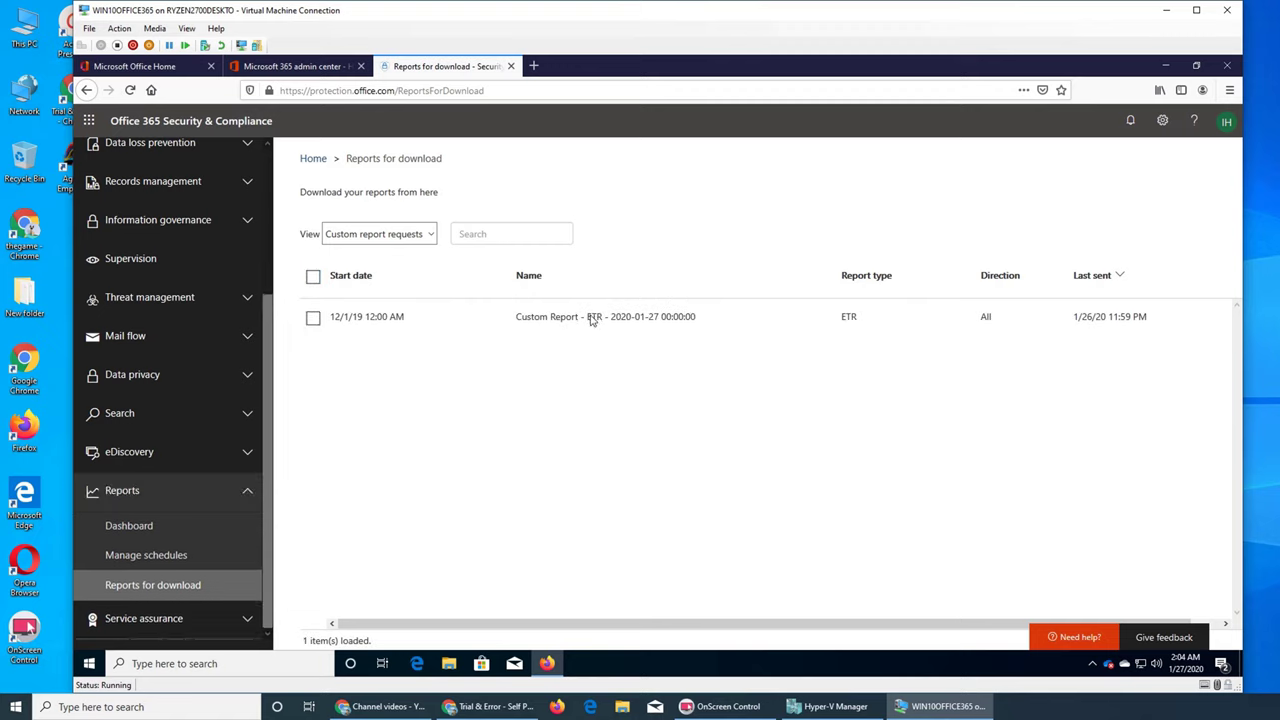
{"action": "left_click", "coordinate": [362, 322]}
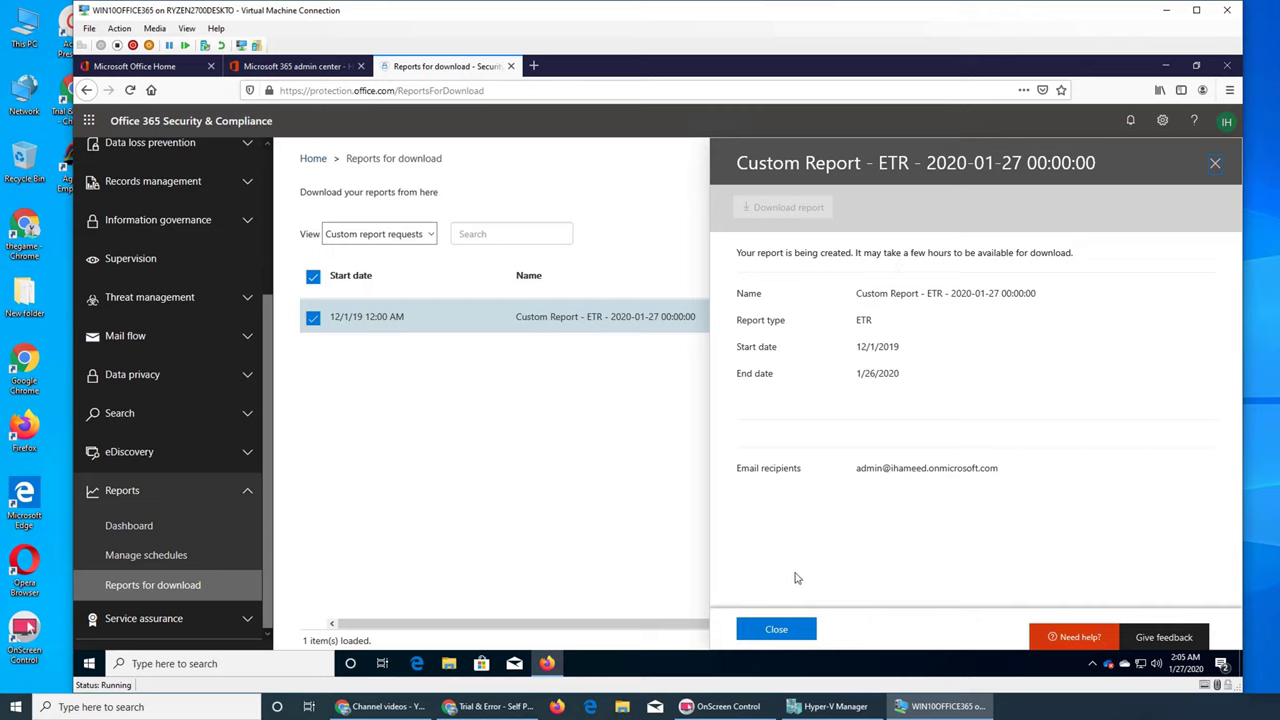
{"action": "left_click", "coordinate": [776, 628]}
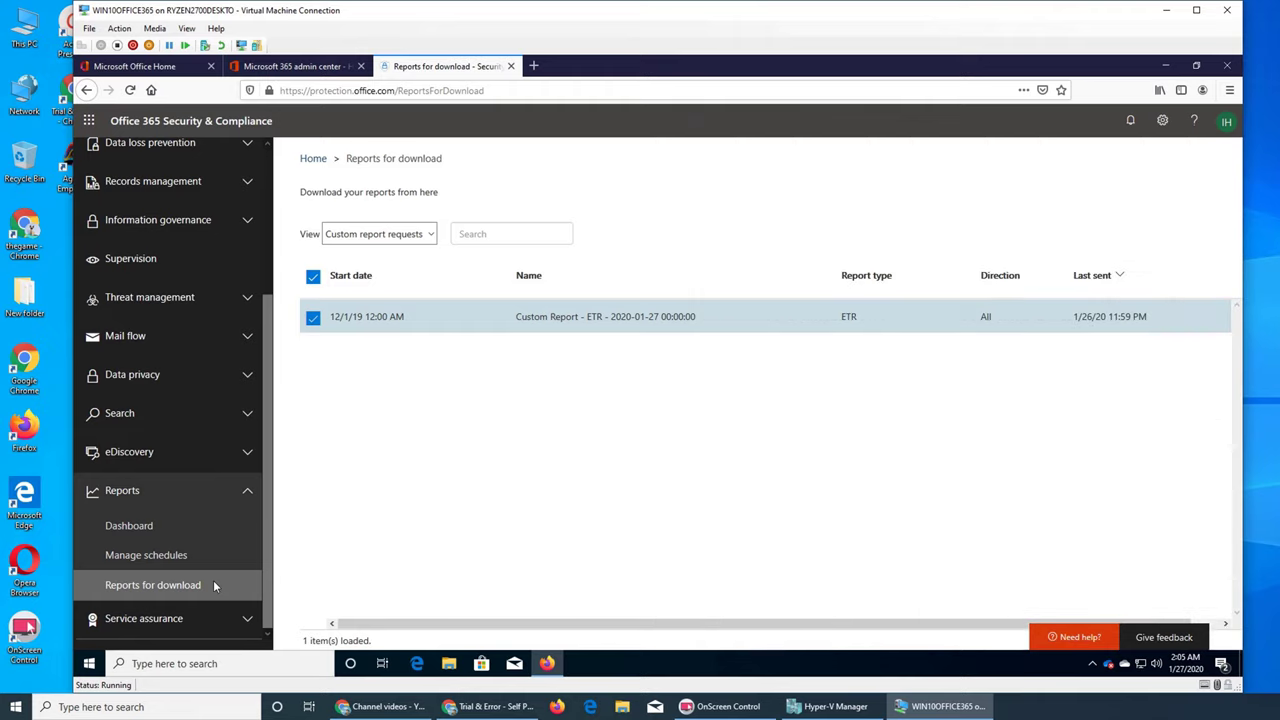